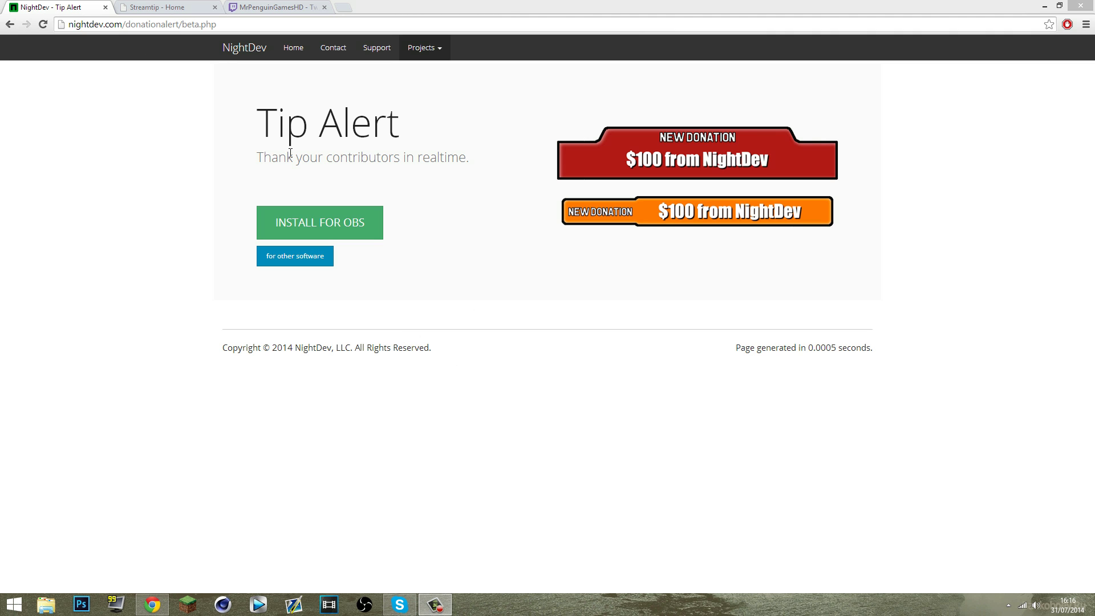
- Download the CLR Browser plugin for OBS and advance the Tip Alert installer to Step 2/5
left_click(346, 222)
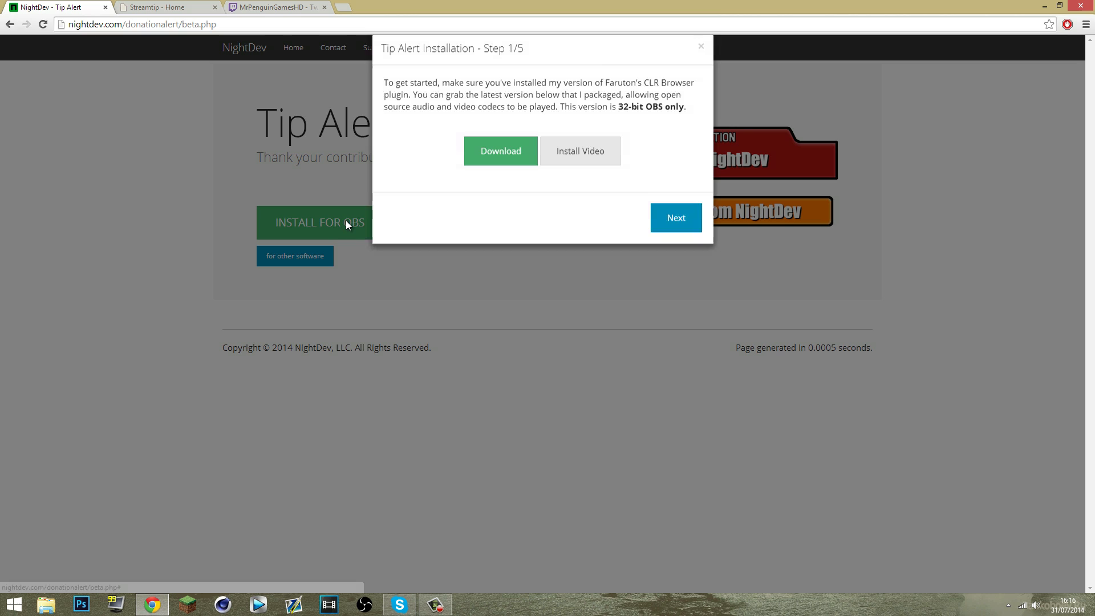
left_click(513, 179)
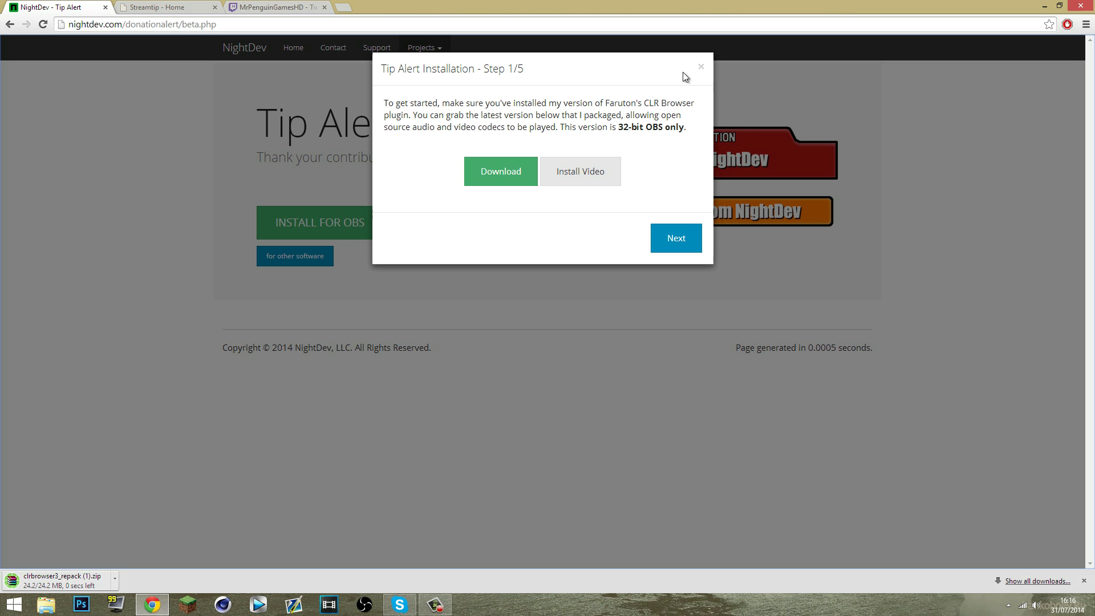
left_click(701, 67)
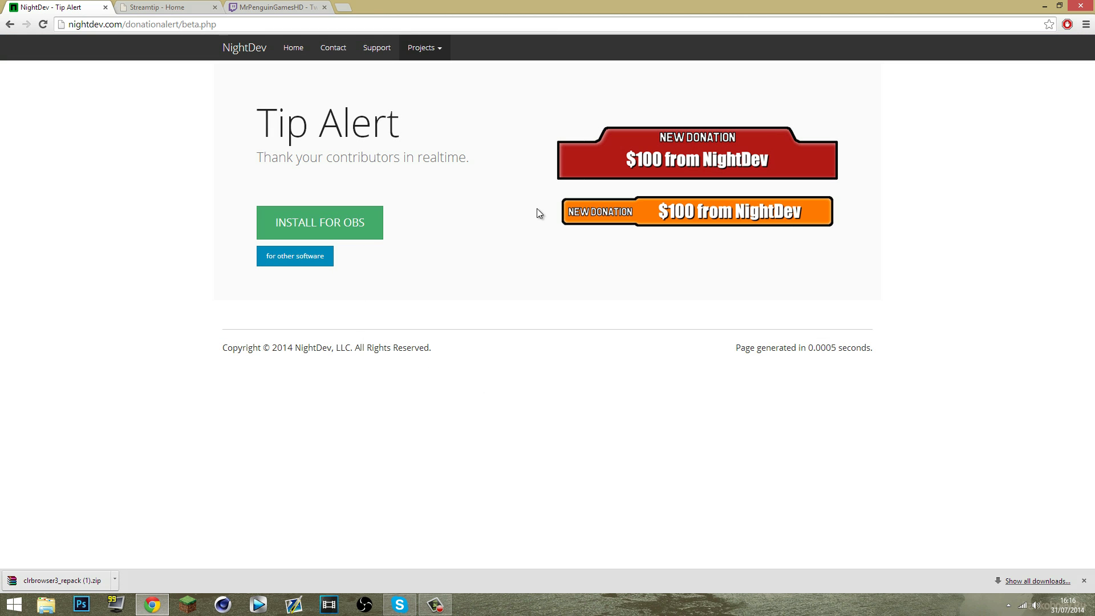
left_click(356, 231)
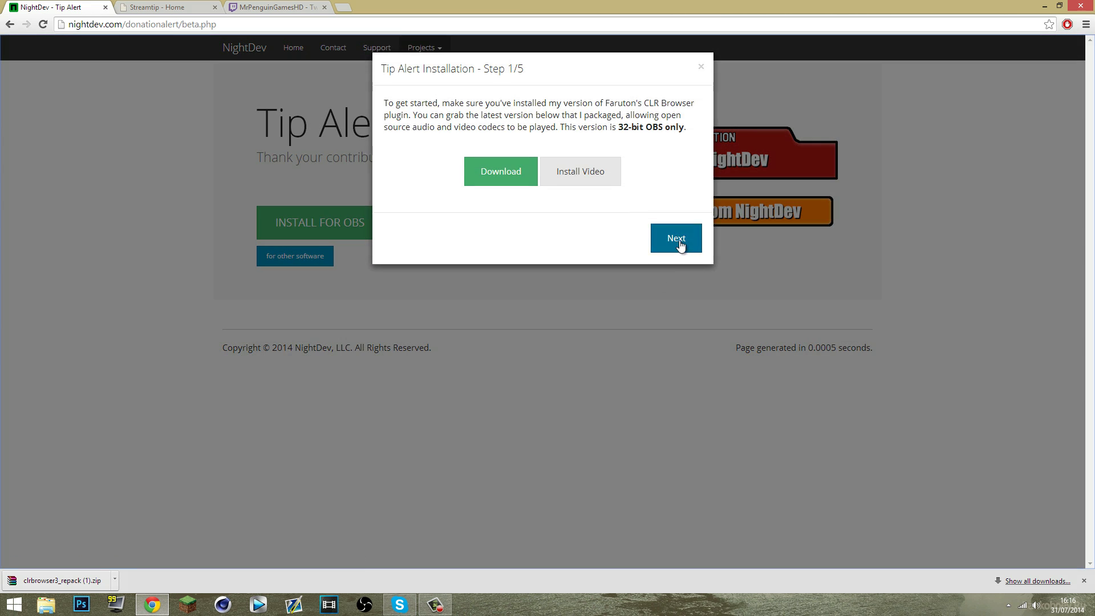
left_click(679, 241)
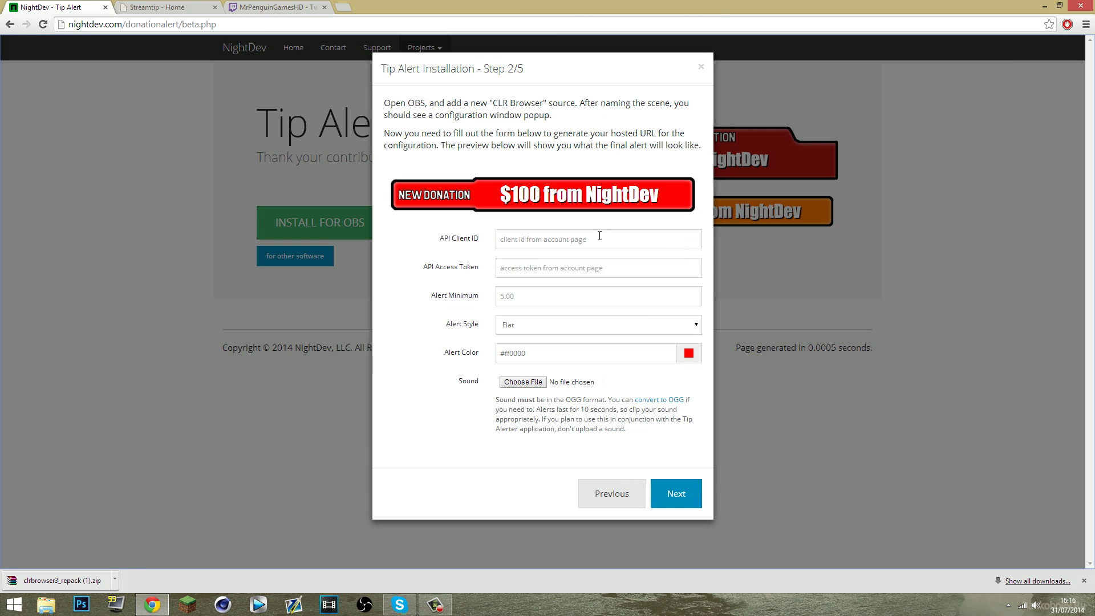
left_click(601, 239)
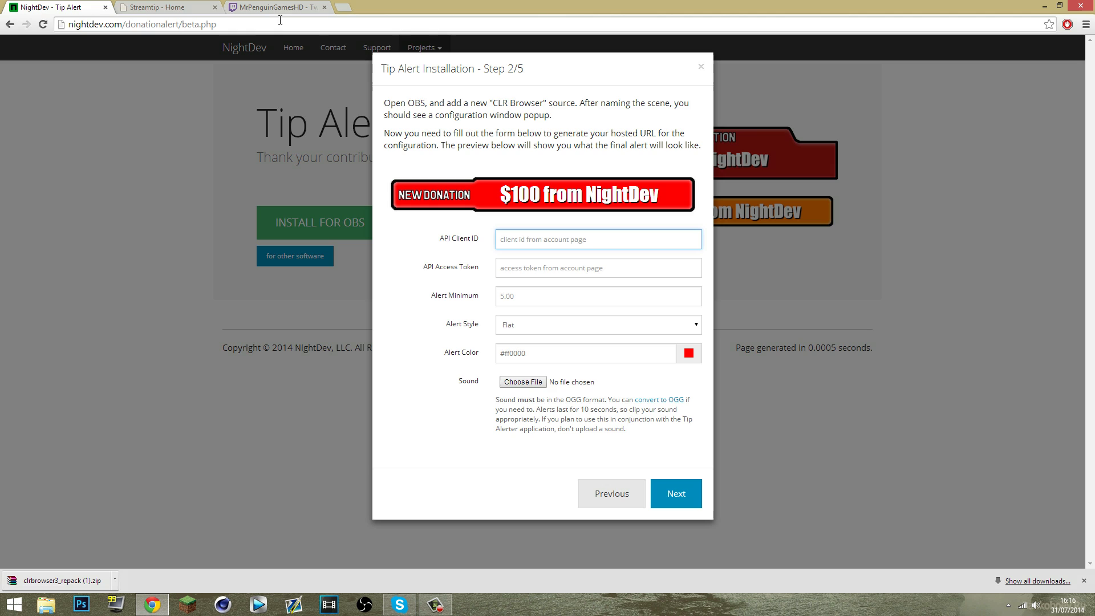
- Sign in to Streamtip with the Twitch account
left_click(171, 7)
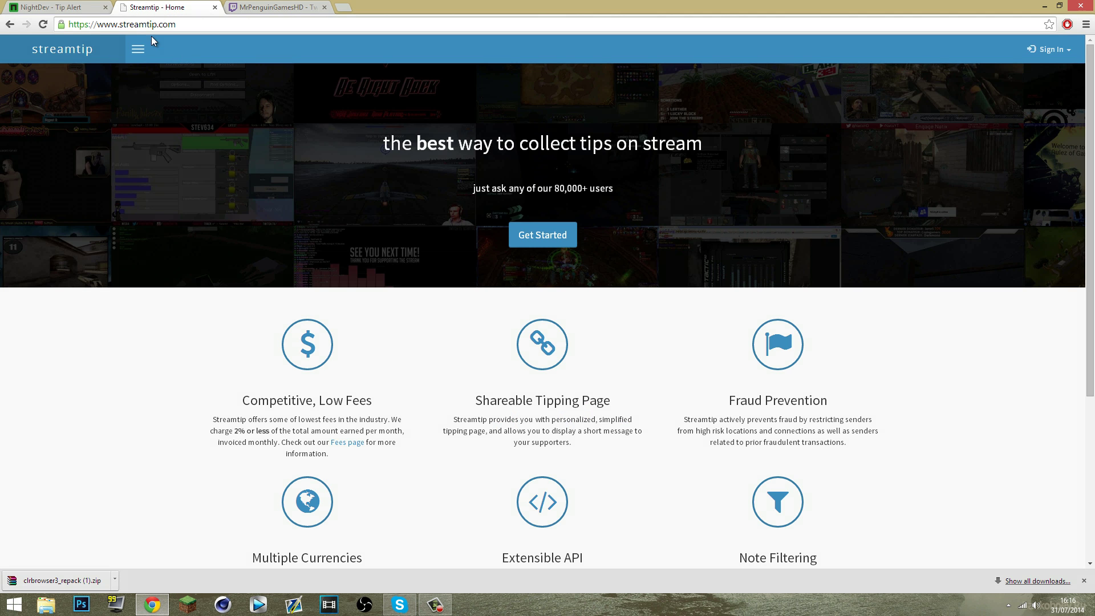
left_click(1049, 49)
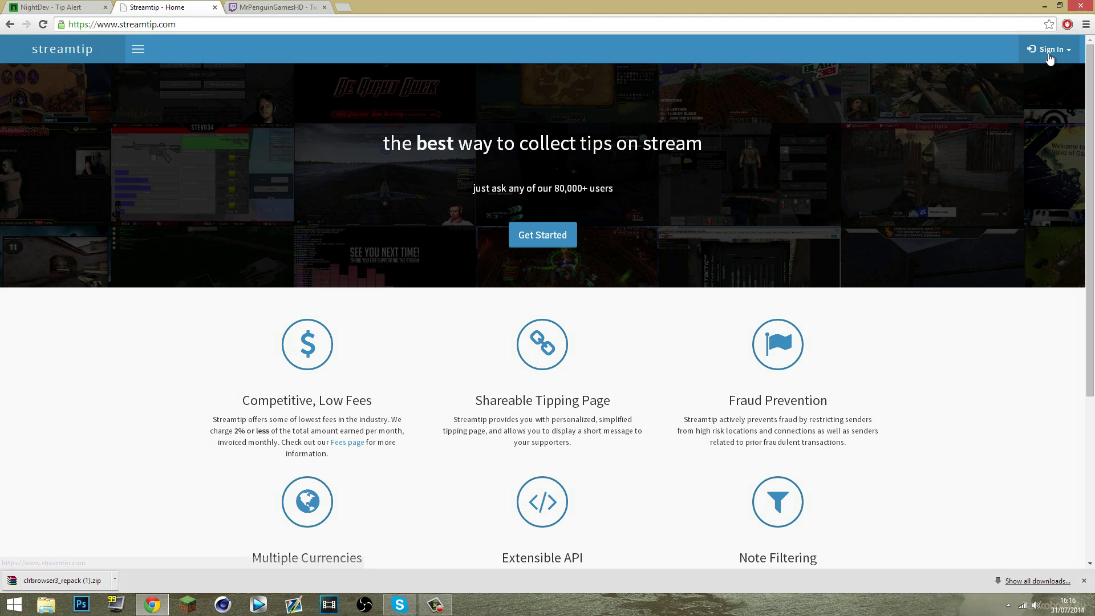
left_click(1012, 82)
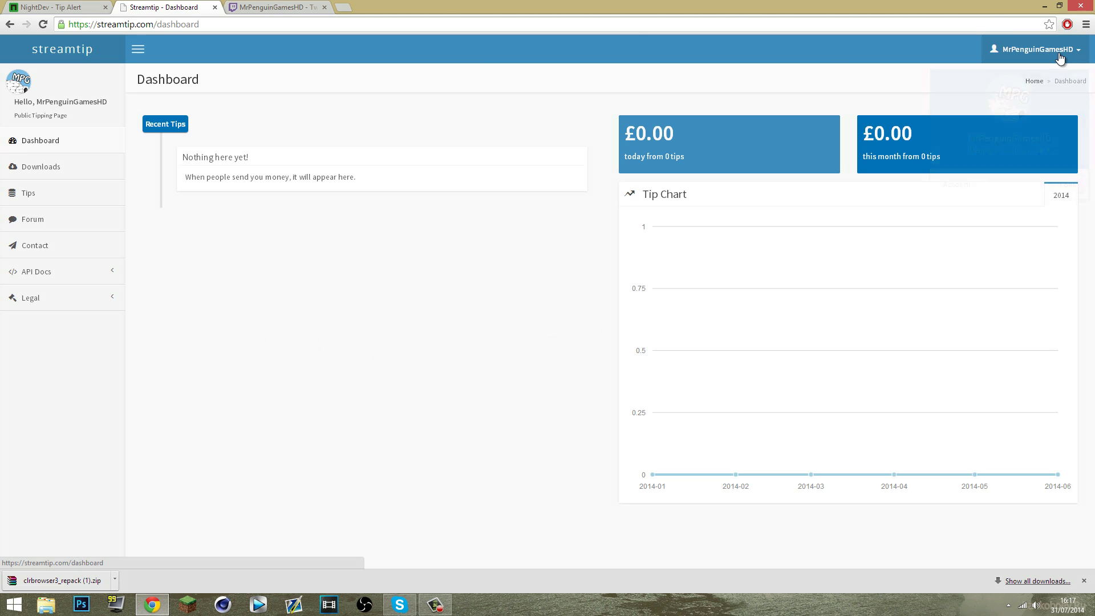
- Open the Streamtip account page, select the API Client ID, and return to NightDev
left_click(1059, 52)
left_click(959, 181)
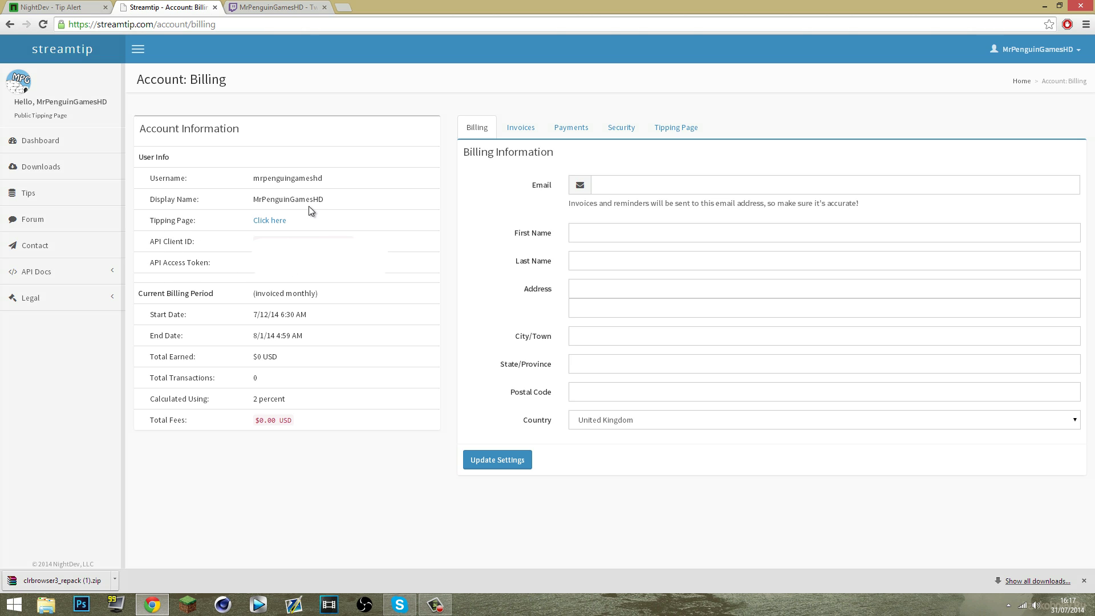
left_click_drag(351, 237, 257, 237)
left_click(268, 7)
- Enter the Streamtip API Client ID and Access Token, and set Alert Minimum to 0.50
left_click(57, 7)
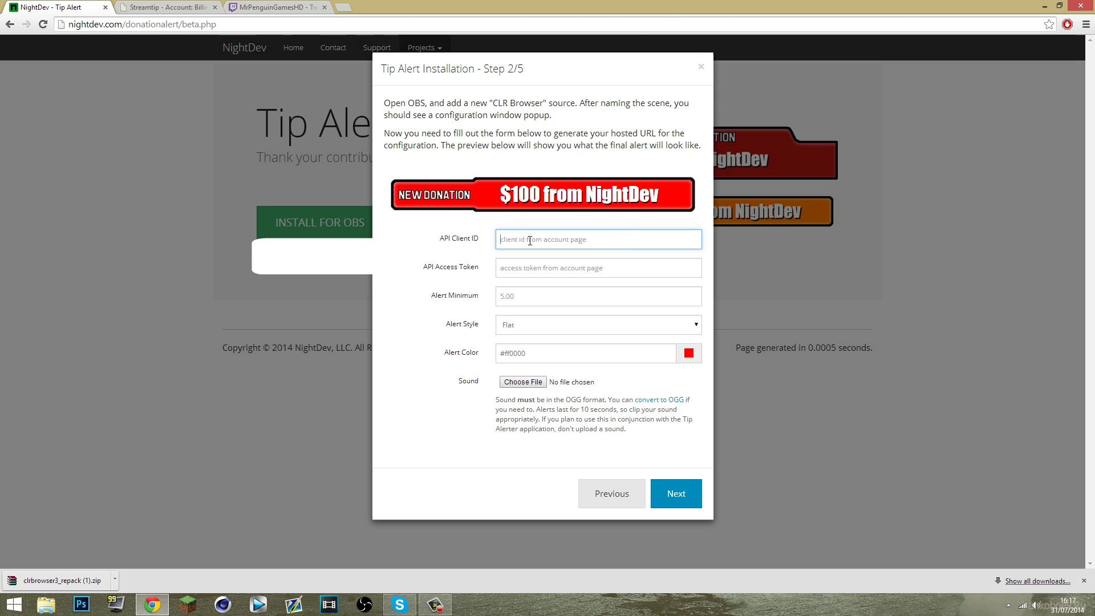
key("ctrl+v")
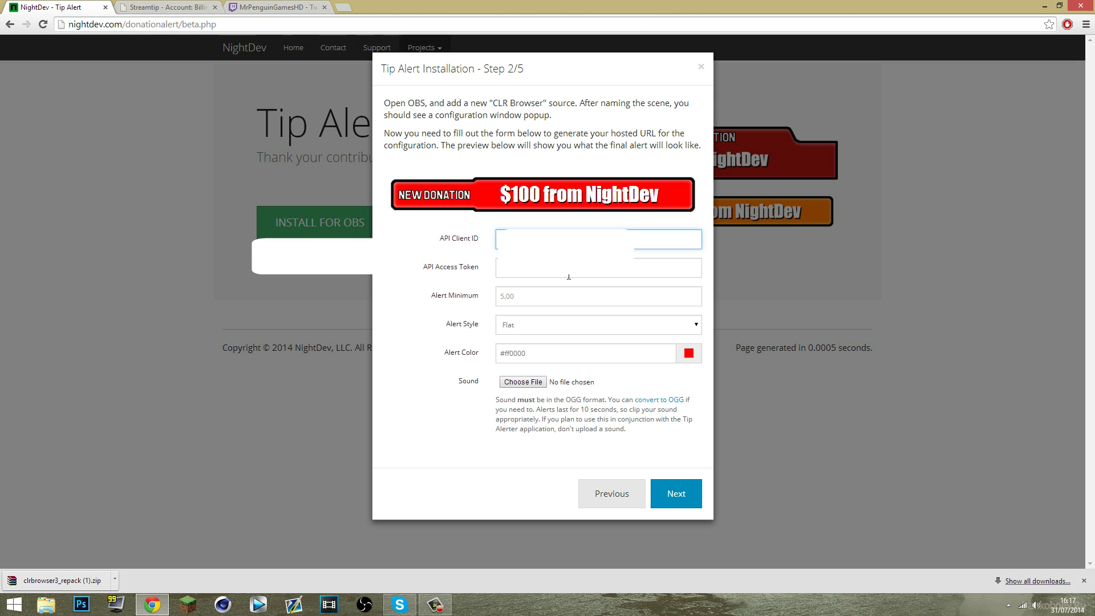
left_click(152, 8)
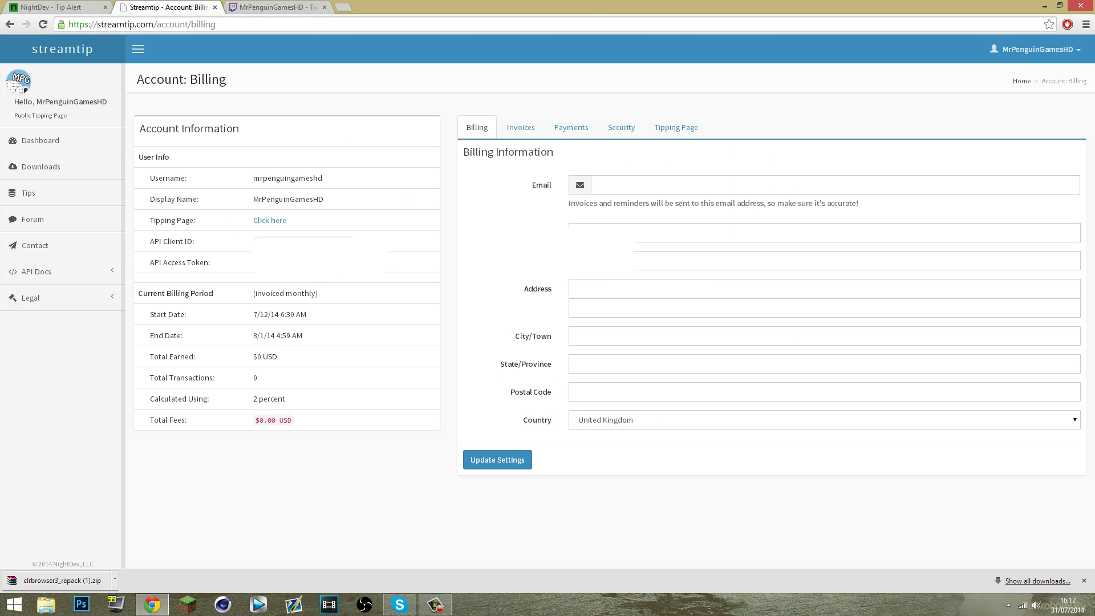
left_click(62, 8)
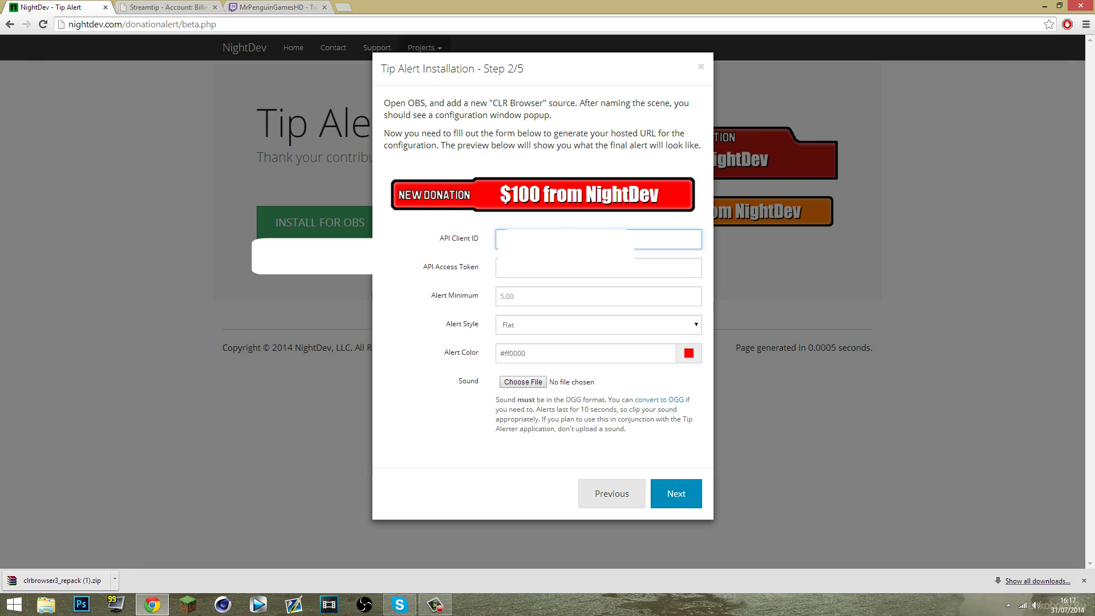
left_click(552, 276)
left_click(552, 301)
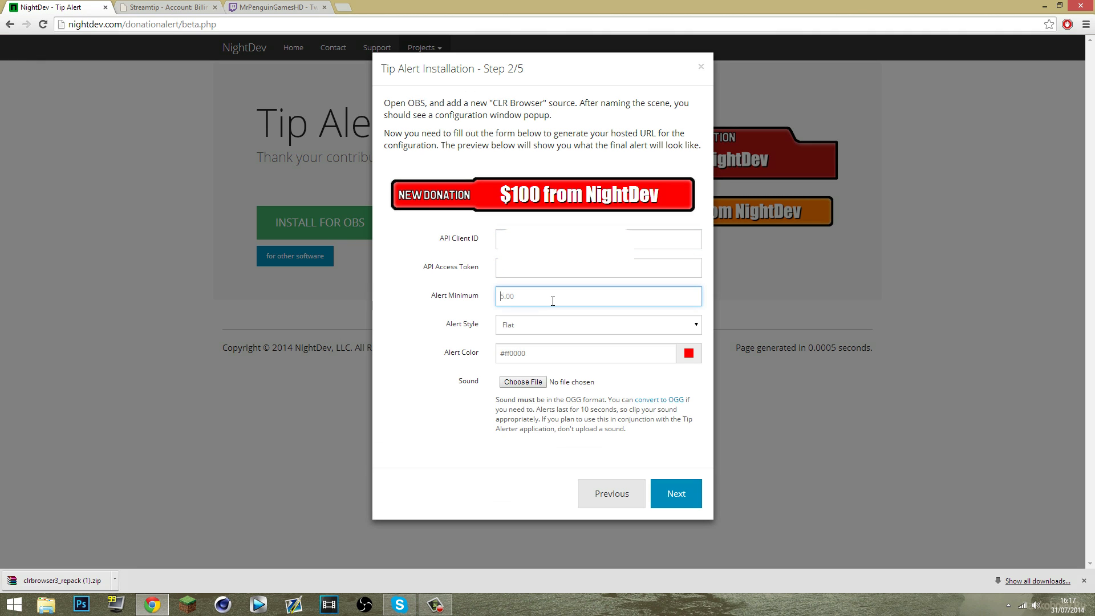
type("0.50")
- Keep the alert style set to Flat after trying Stacked
left_click(529, 317)
left_click(527, 349)
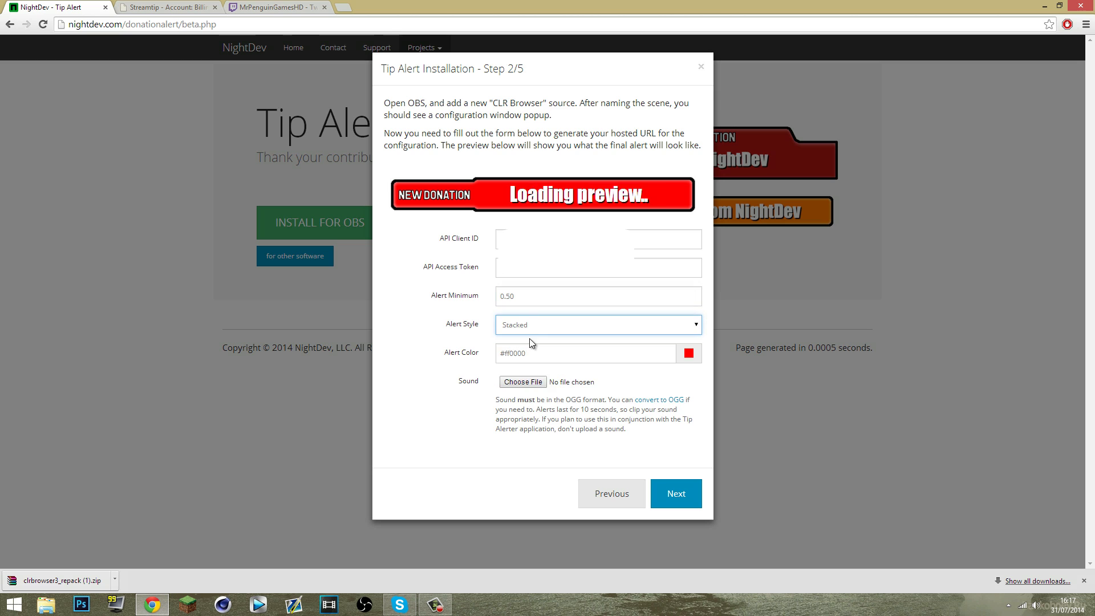
left_click(528, 325)
left_click(525, 339)
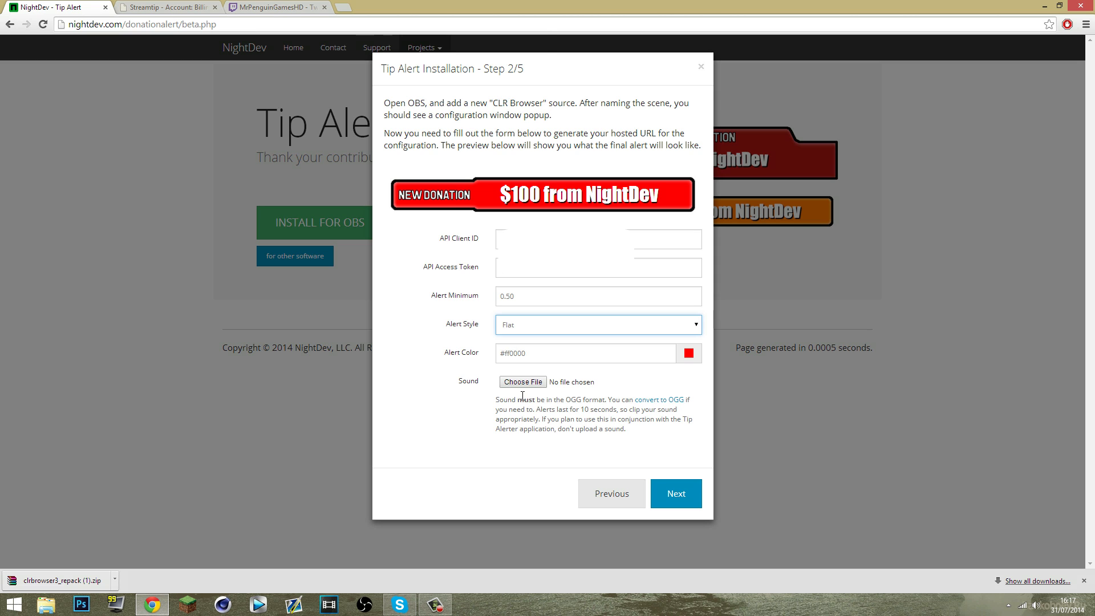
- Attach the OGG sound effect from Downloads as the alert sound
left_click(523, 381)
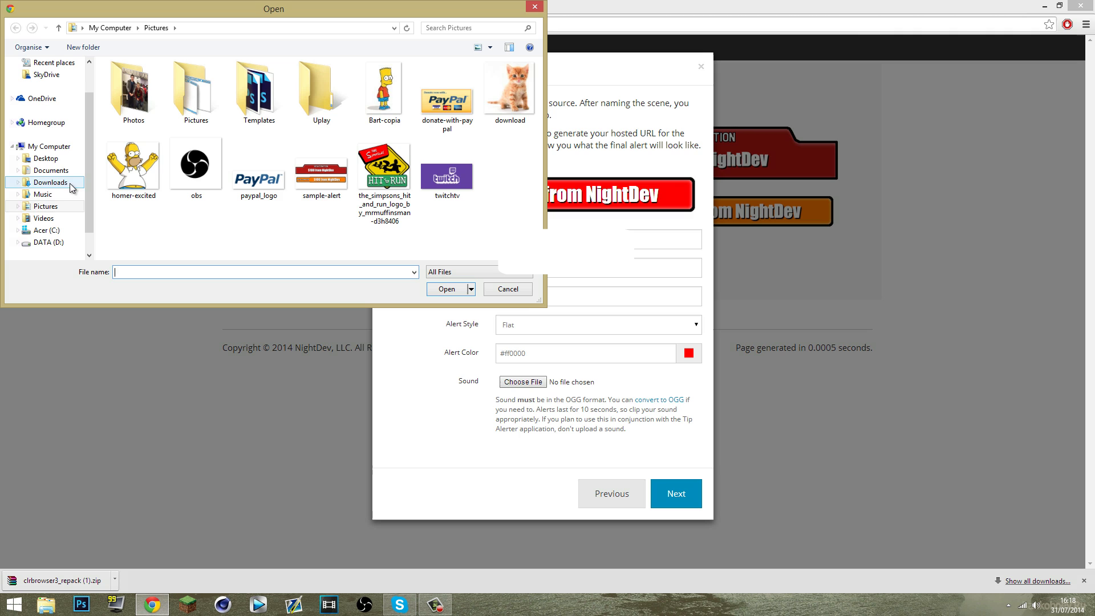
left_click(51, 170)
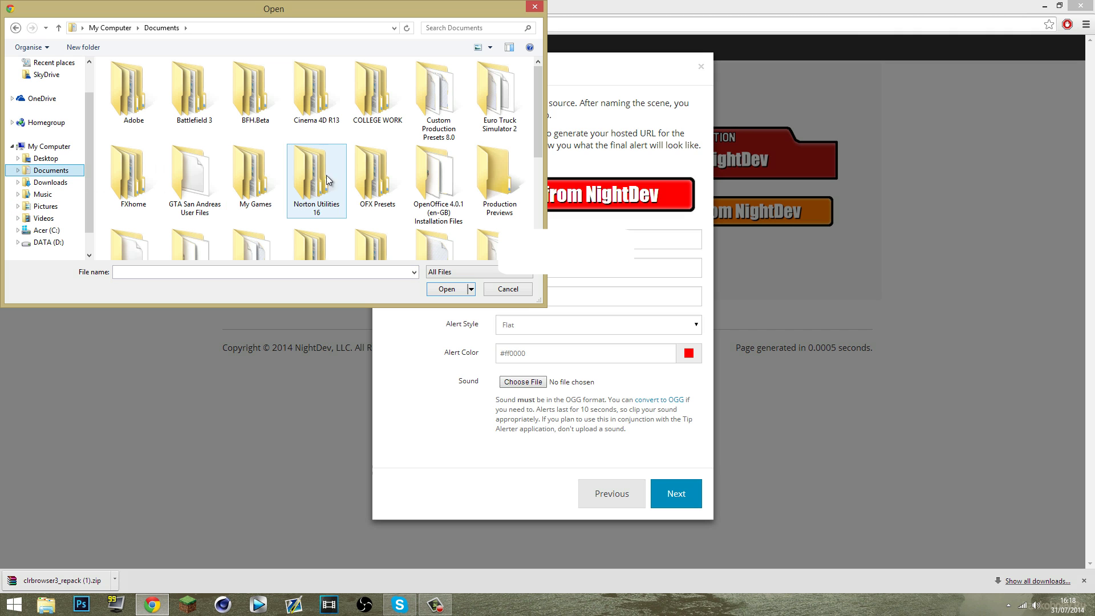
left_click(43, 183)
left_click(201, 189)
scroll(201, 188, "down", 5)
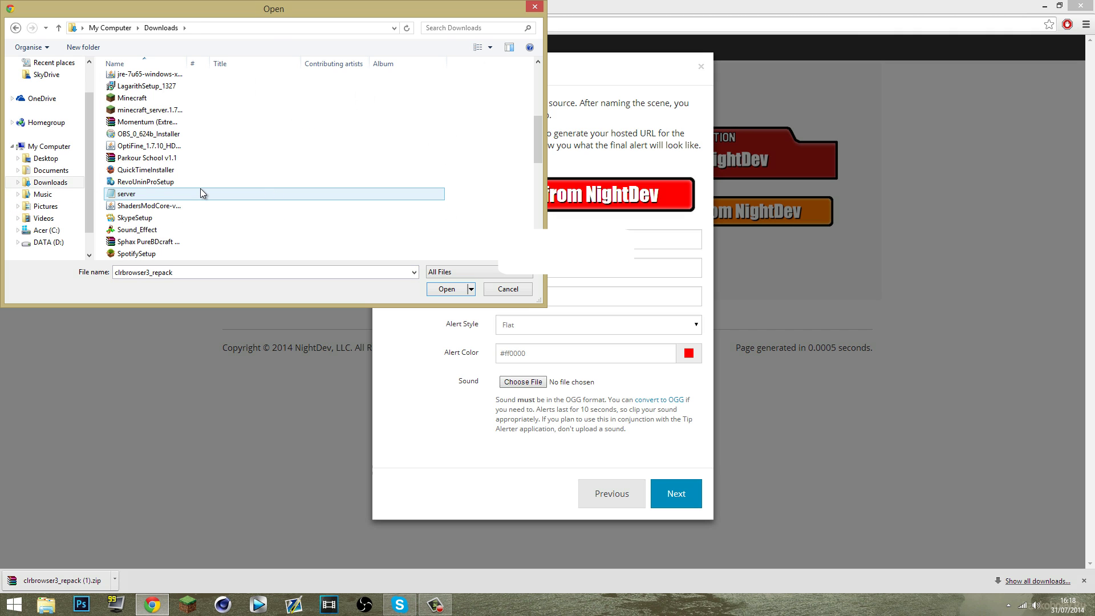
scroll(200, 188, "down", 4)
double_click(165, 194)
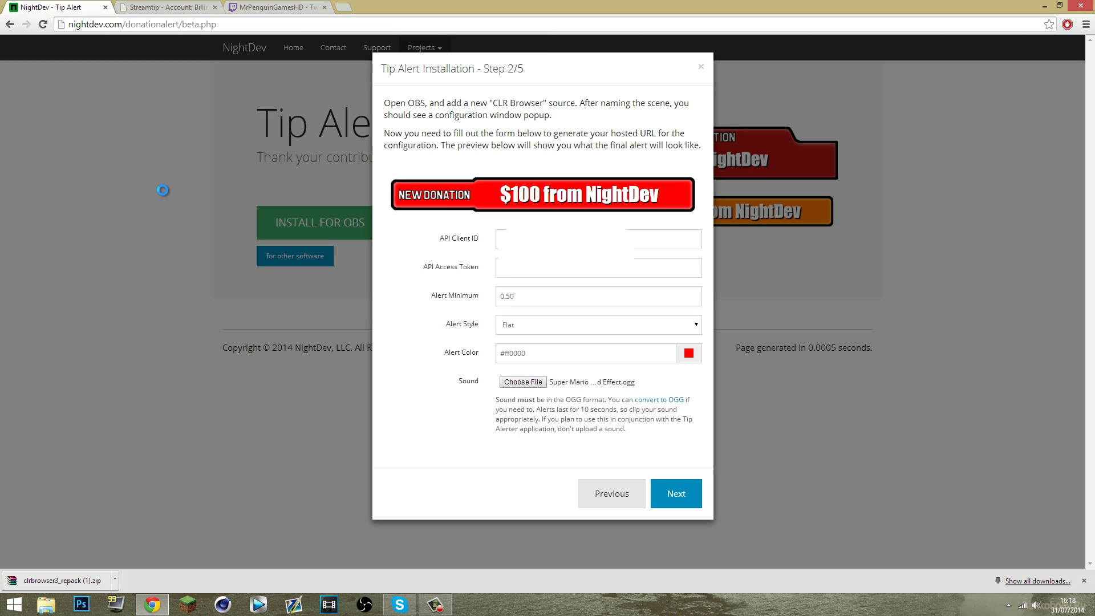
- Advance to Step 3/5 and copy the hosted URL
left_click(675, 494)
left_click(565, 147)
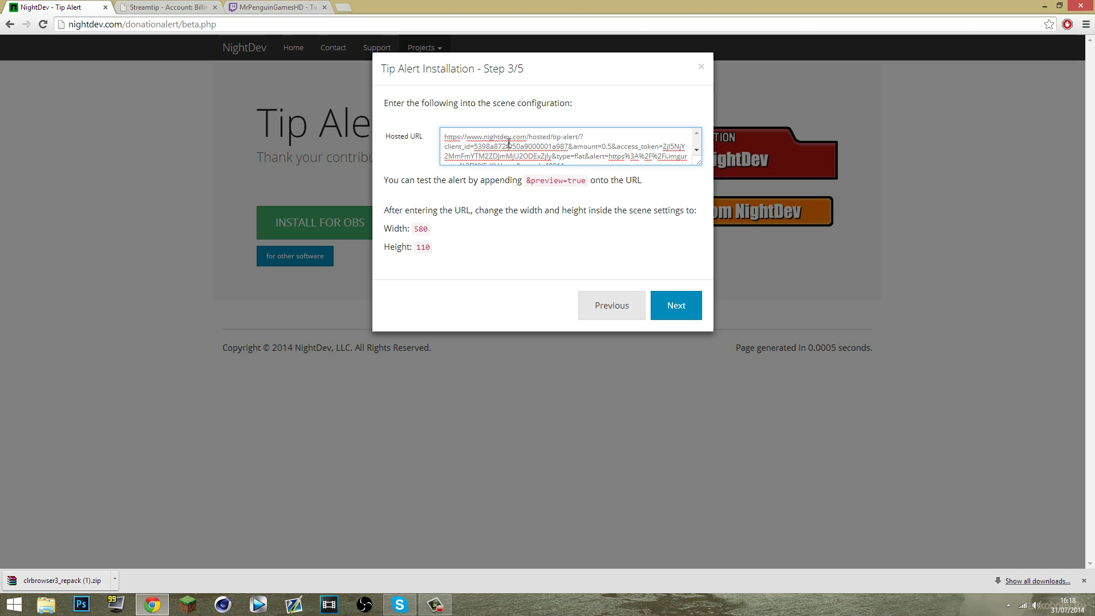
triple_click(511, 141)
right_click(529, 140)
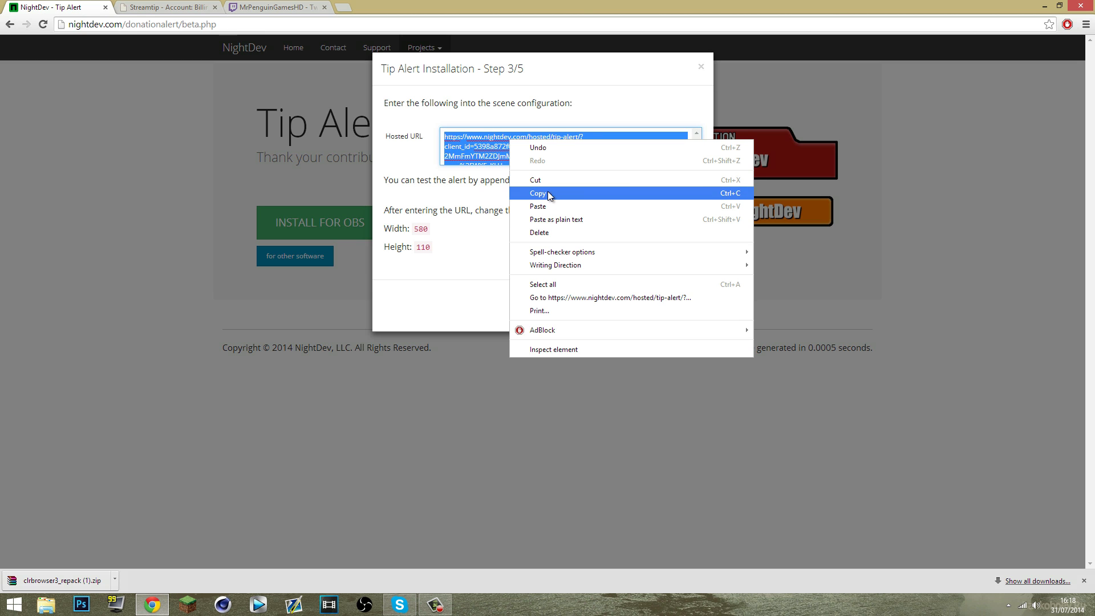
left_click(547, 196)
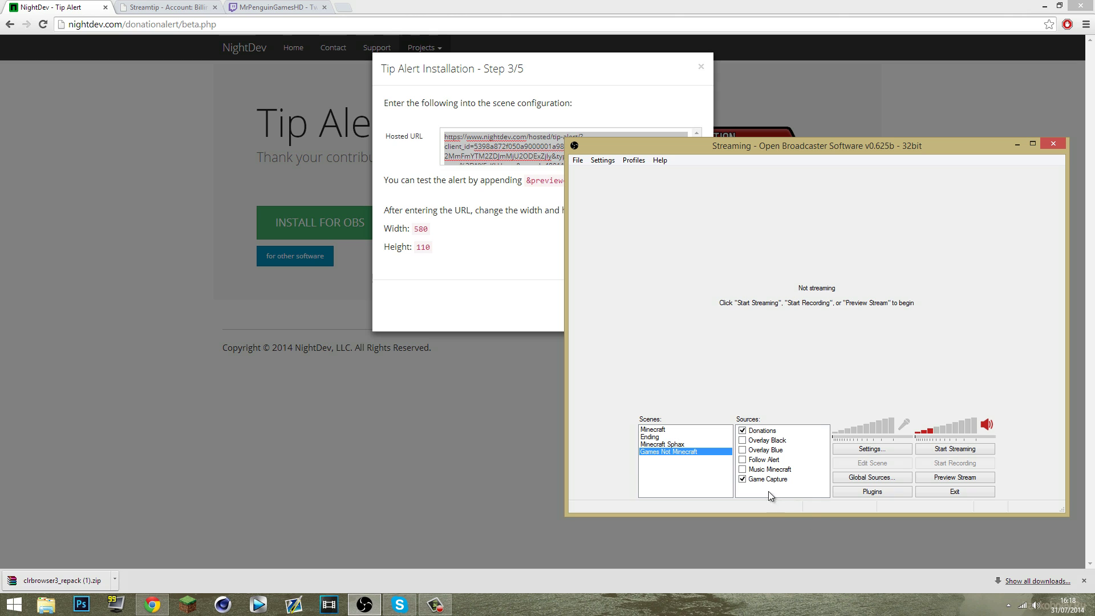
- Add a new CLR Browser source to the scene and give it a name
right_click(767, 491)
mouse_move(796, 499)
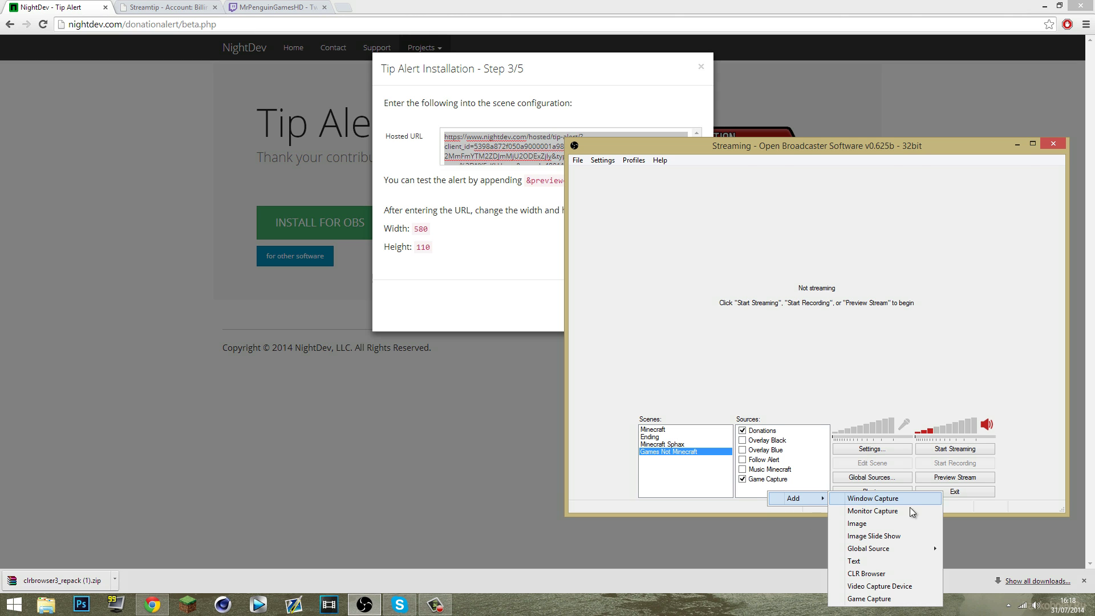
left_click(885, 573)
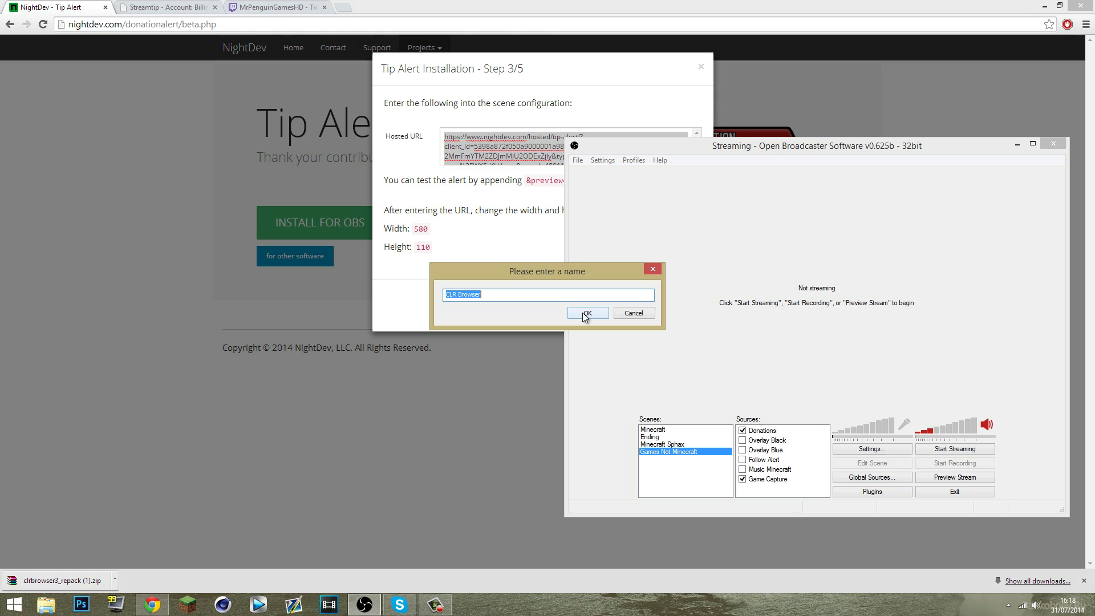
type("Doantion alert")
left_click(585, 313)
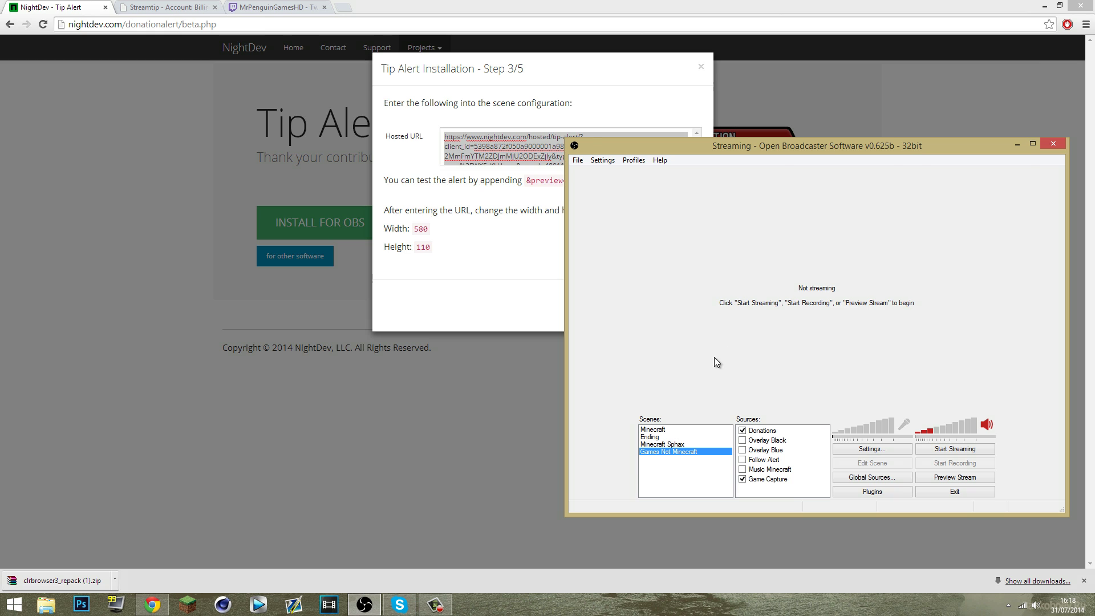
- Replace the default URL with the hosted Tip Alert URL and set size 580 × 110
left_click_drag(504, 152, 642, 212)
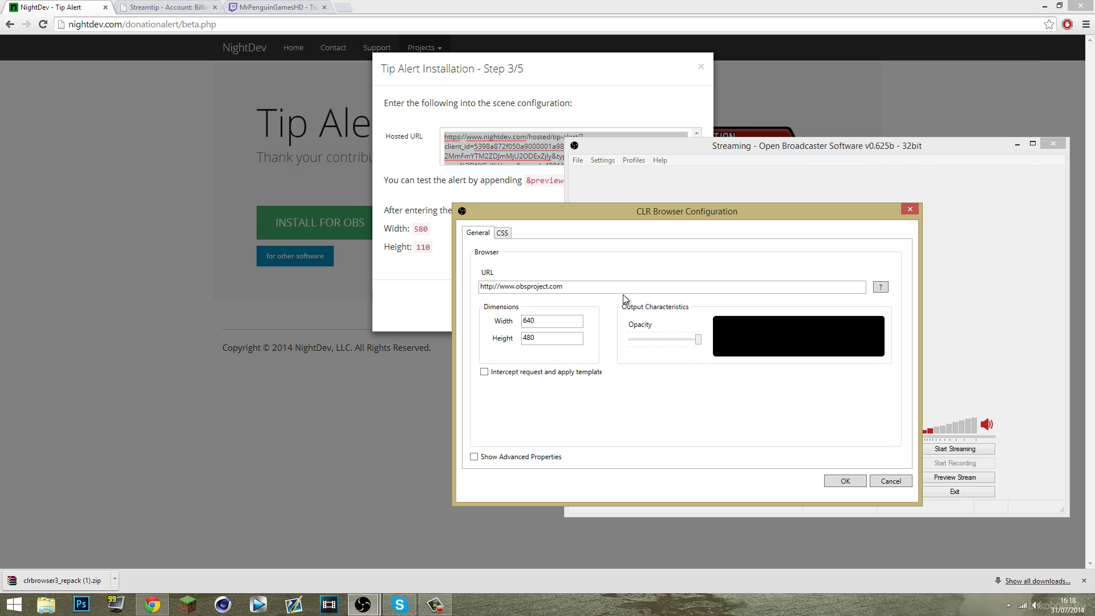
left_click_drag(593, 286, 266, 266)
key("ctrl+v")
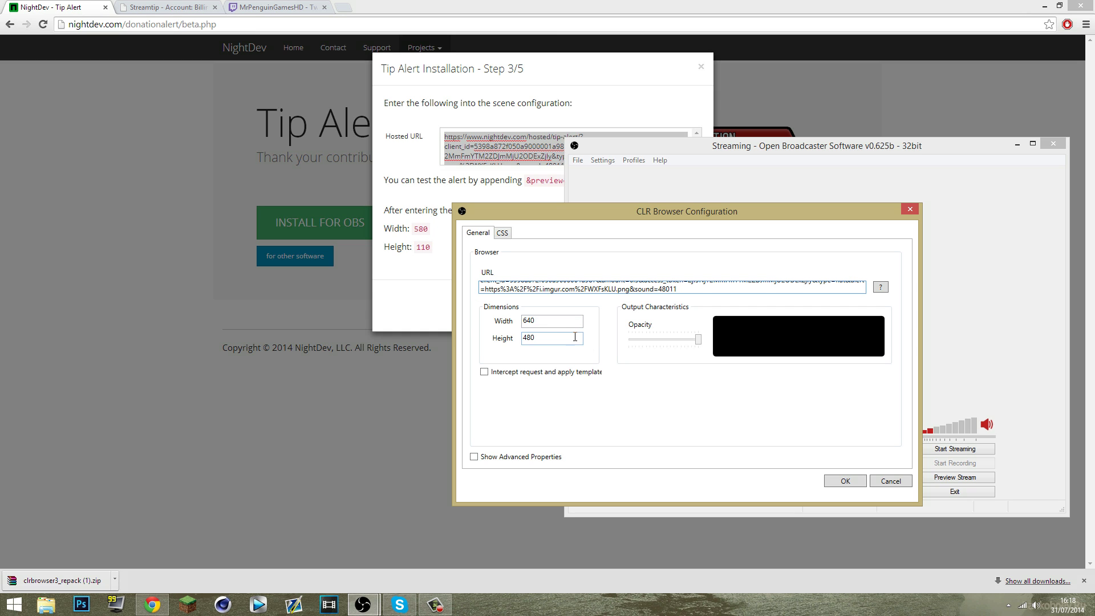
key("Tab")
key("Tab")
key("BackSpace")
type("580")
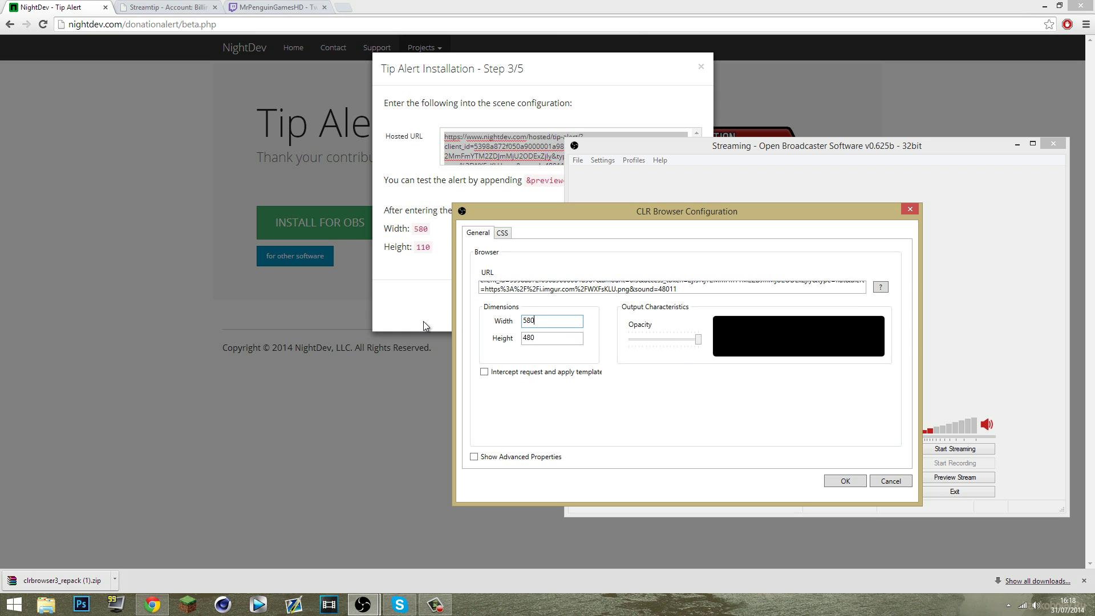
key("Tab")
key("BackSpace")
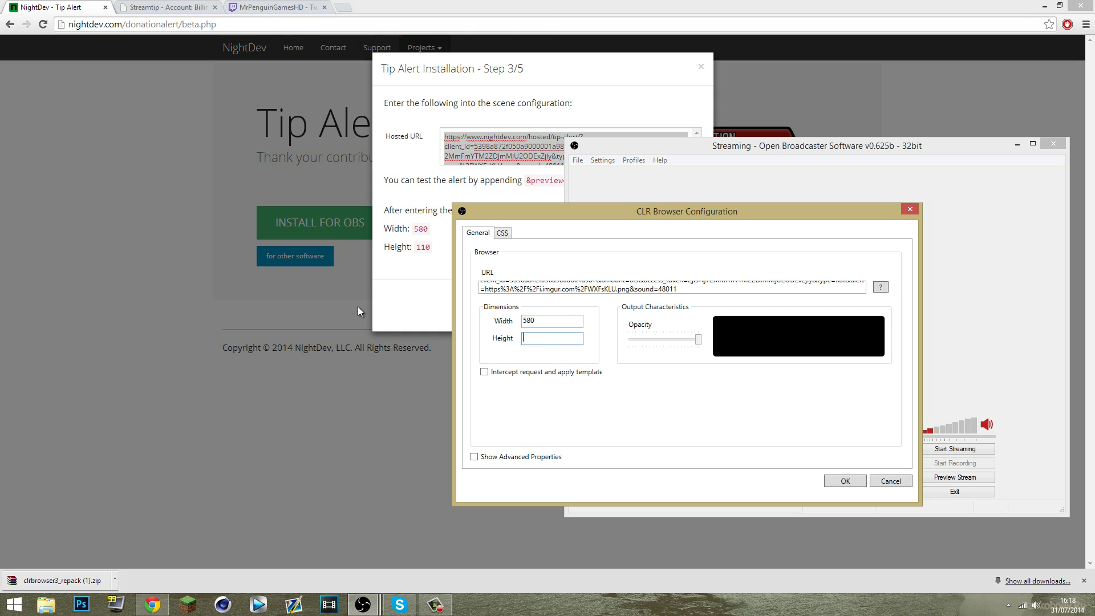
type("110")
left_click(845, 480)
left_click(511, 326)
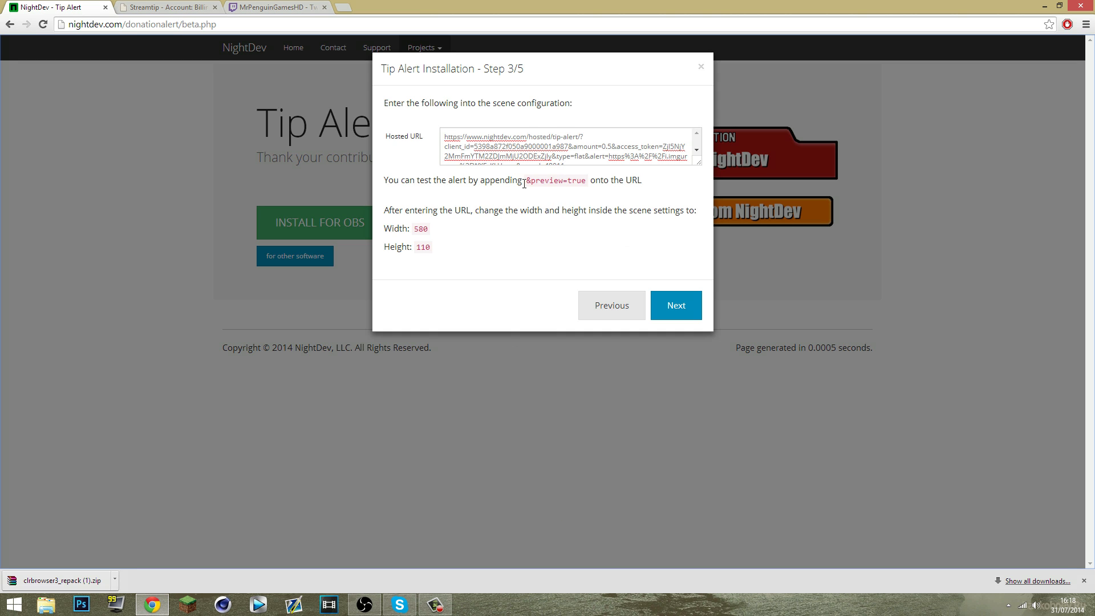
- Append &preview=true to the CLR Browser source's URL and start Preview Stream
left_click_drag(526, 180, 586, 181)
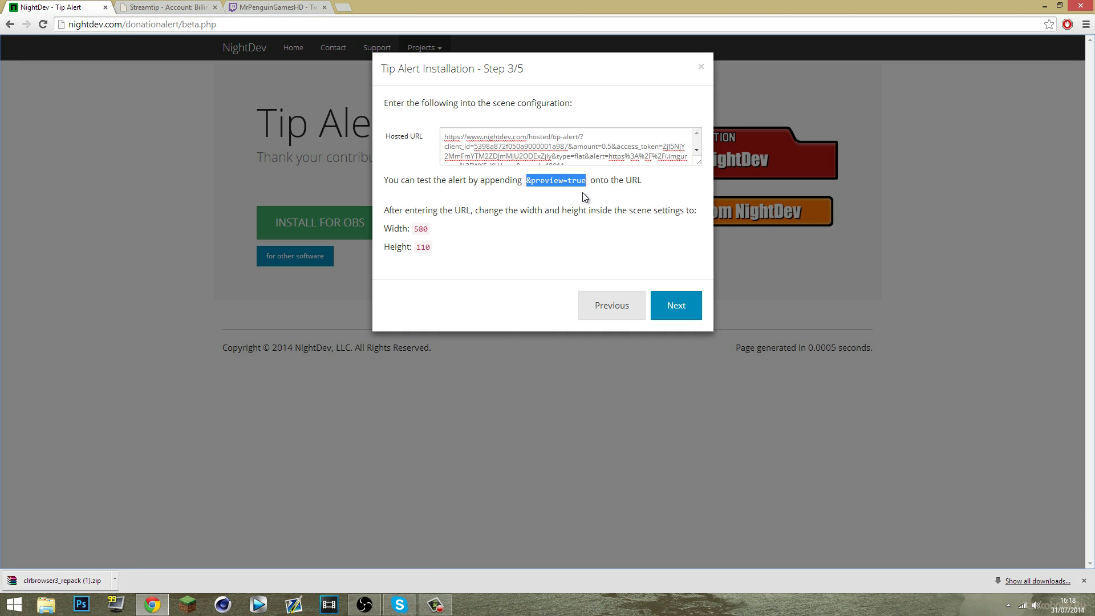
left_click(363, 604)
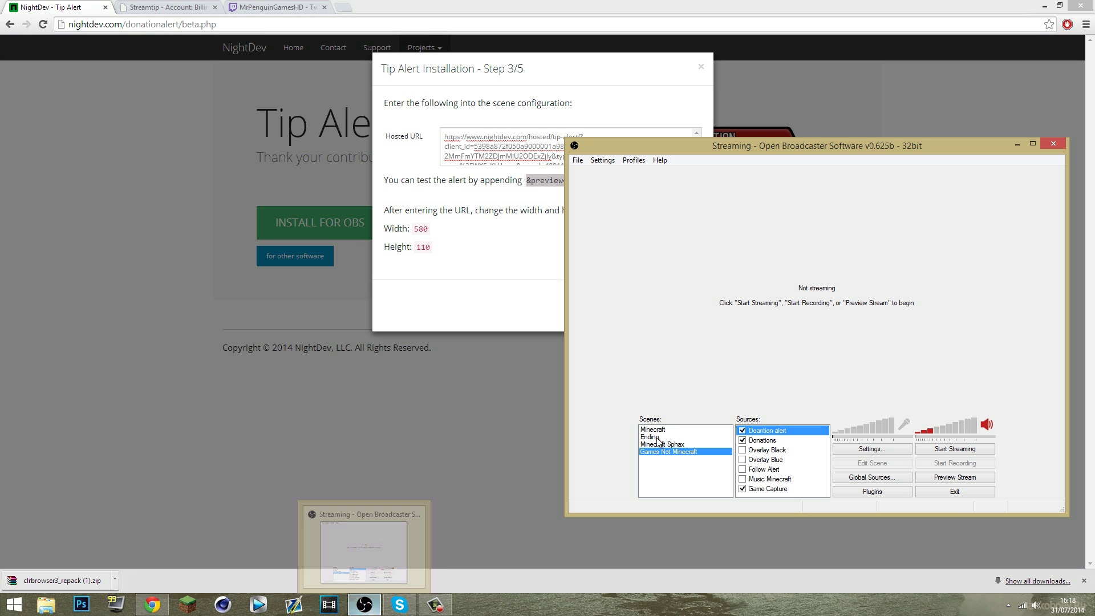
right_click(779, 432)
left_click(812, 510)
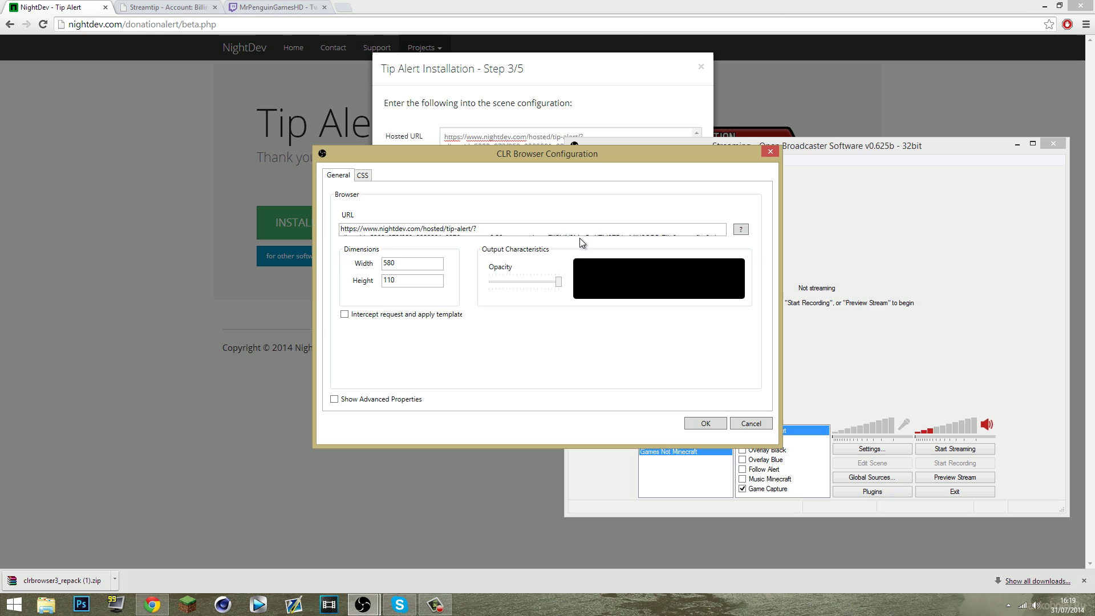
key("ctrl+End")
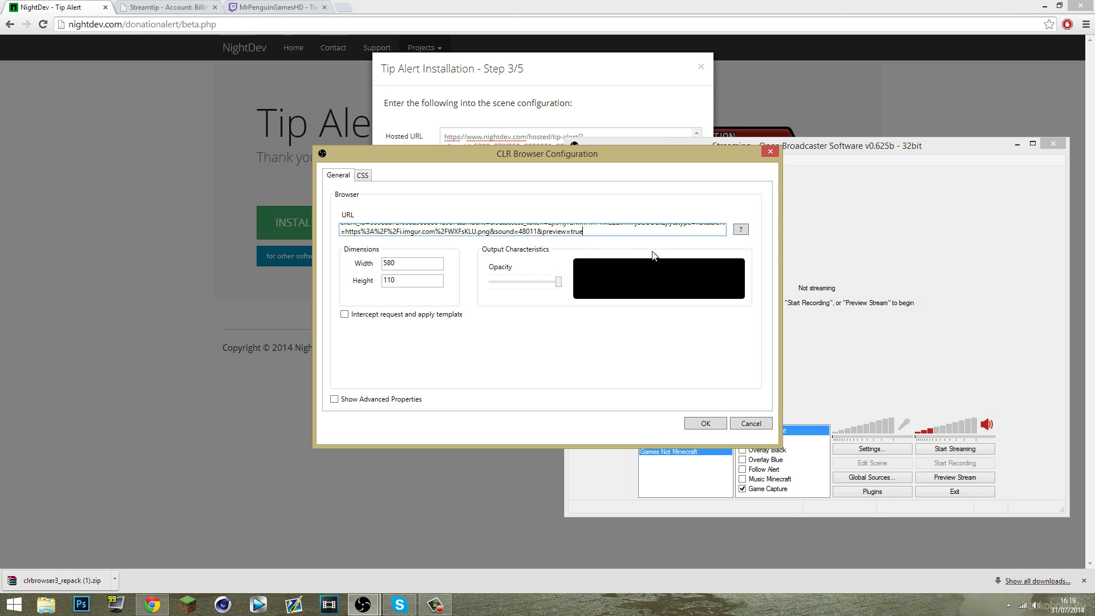
left_click(721, 426)
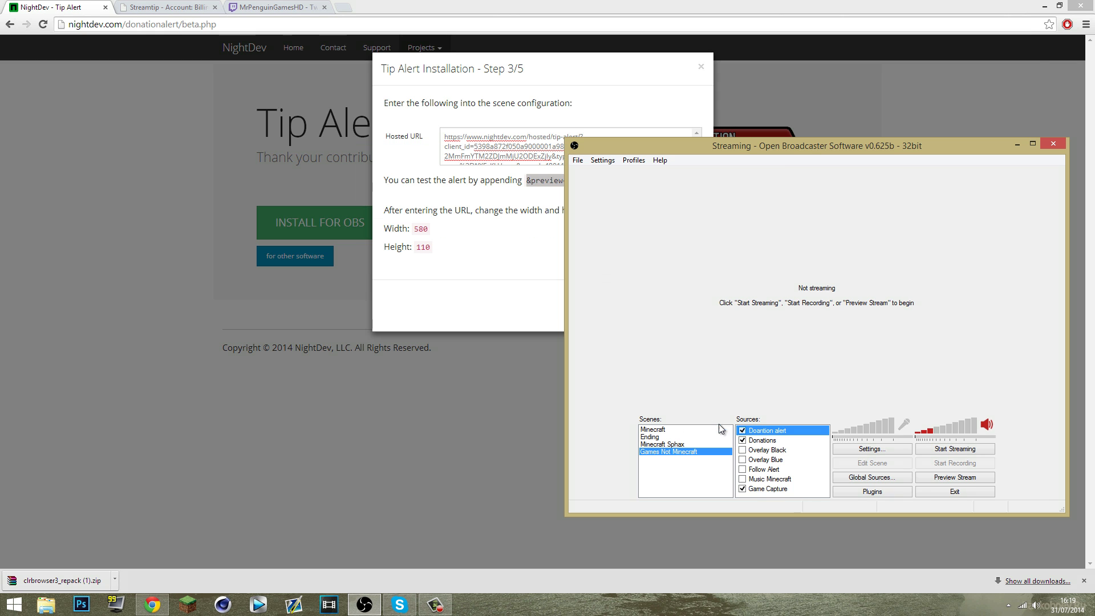
left_click(952, 478)
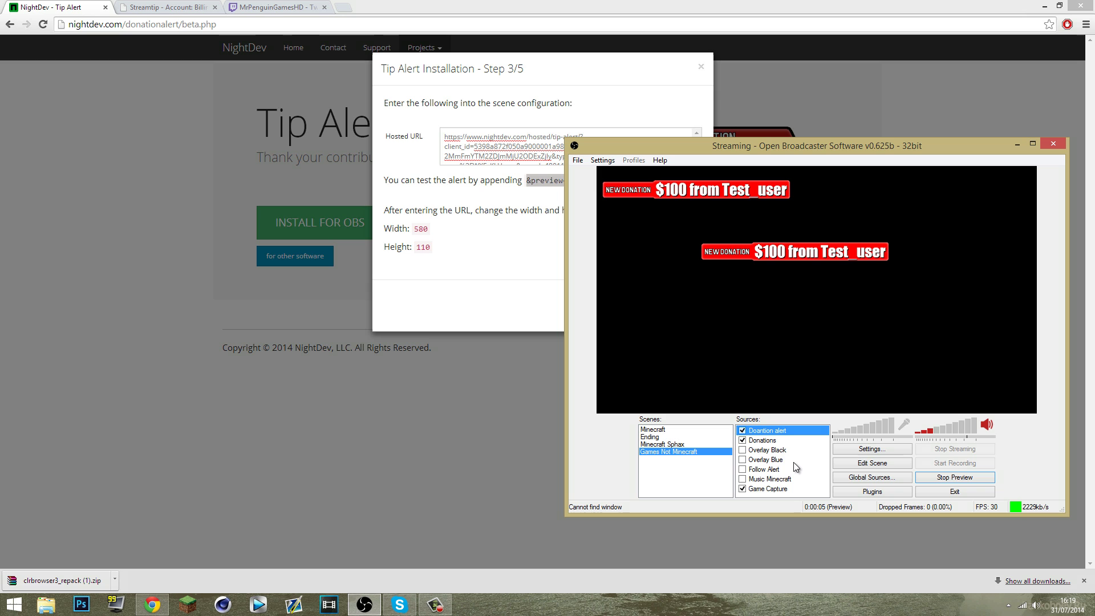
- Hide the Donations source, centre the test alert in the preview, then stop preview and close OBS
left_click(742, 440)
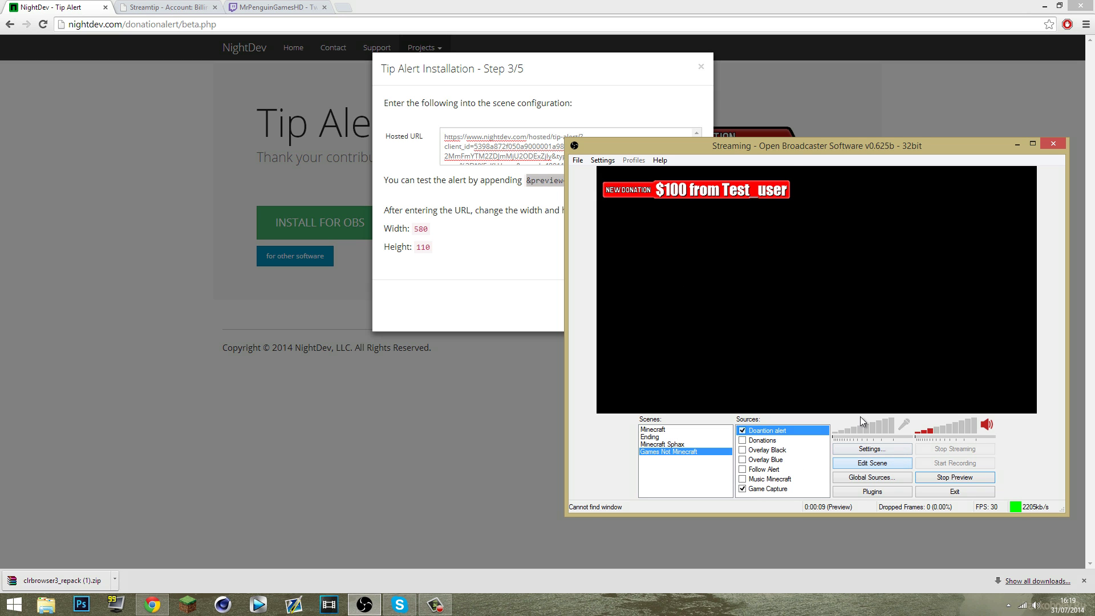
left_click_drag(699, 196, 780, 288)
left_click_drag(880, 295, 849, 304)
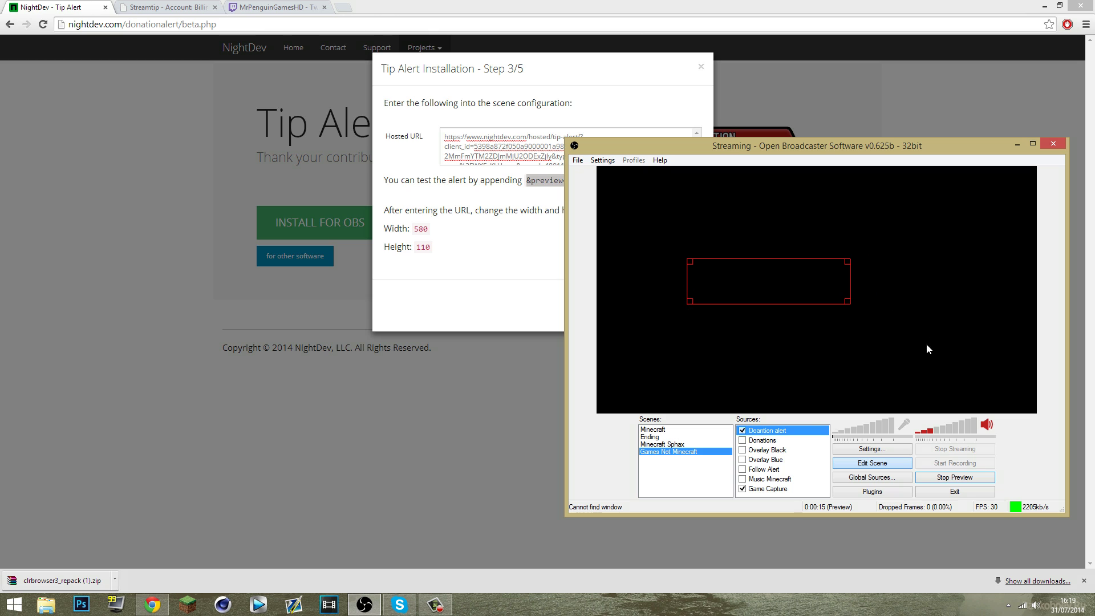
left_click(952, 479)
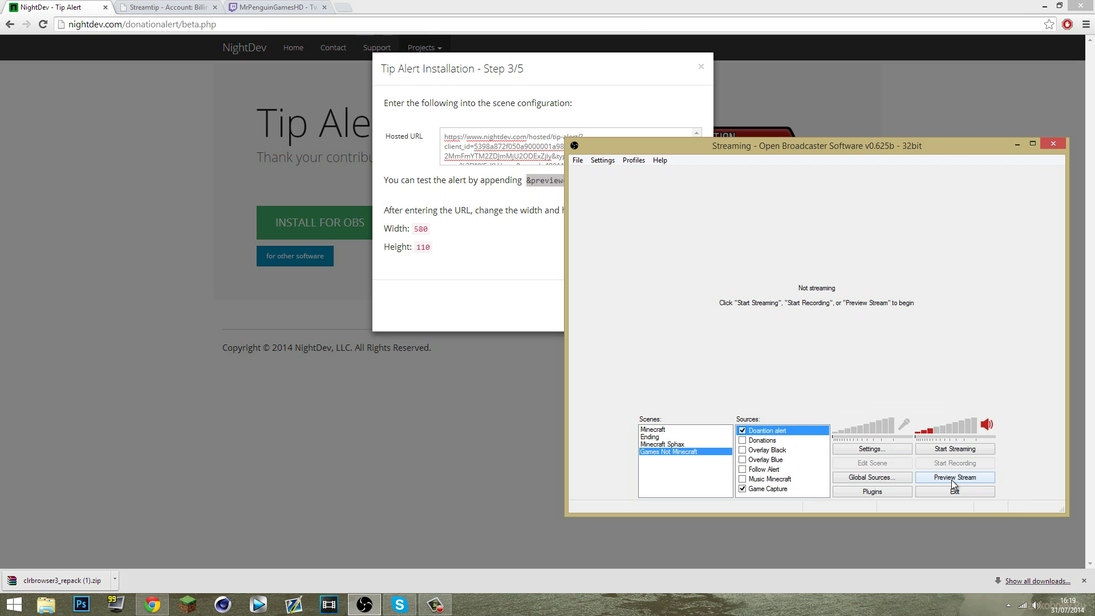
left_click(1050, 142)
- Step through the remaining Tip Alert installer pages and finish the wizard
left_click(678, 310)
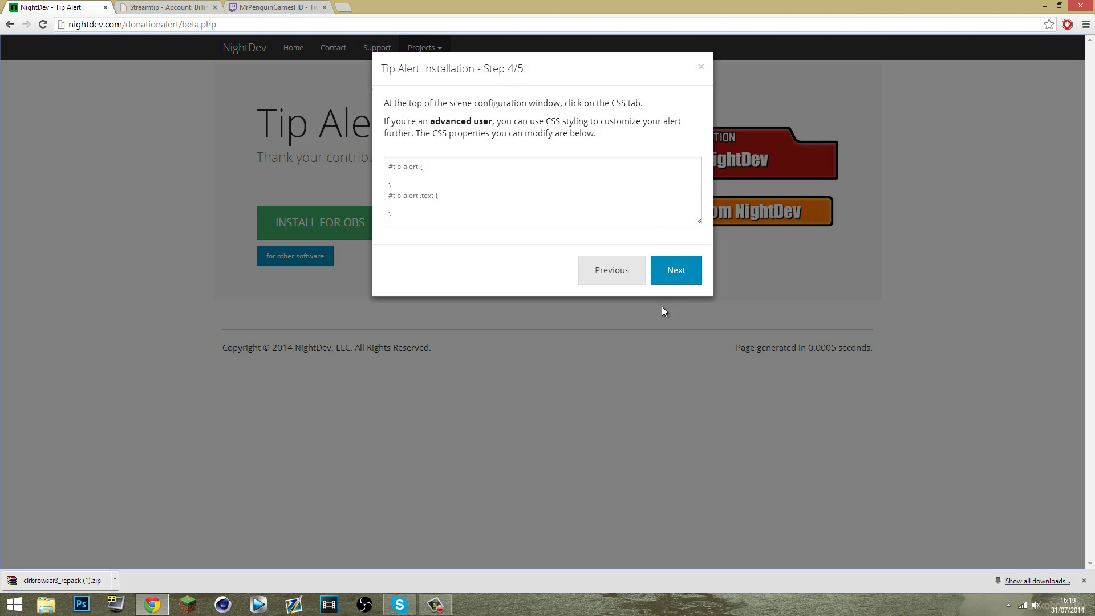
left_click(695, 276)
left_click(670, 242)
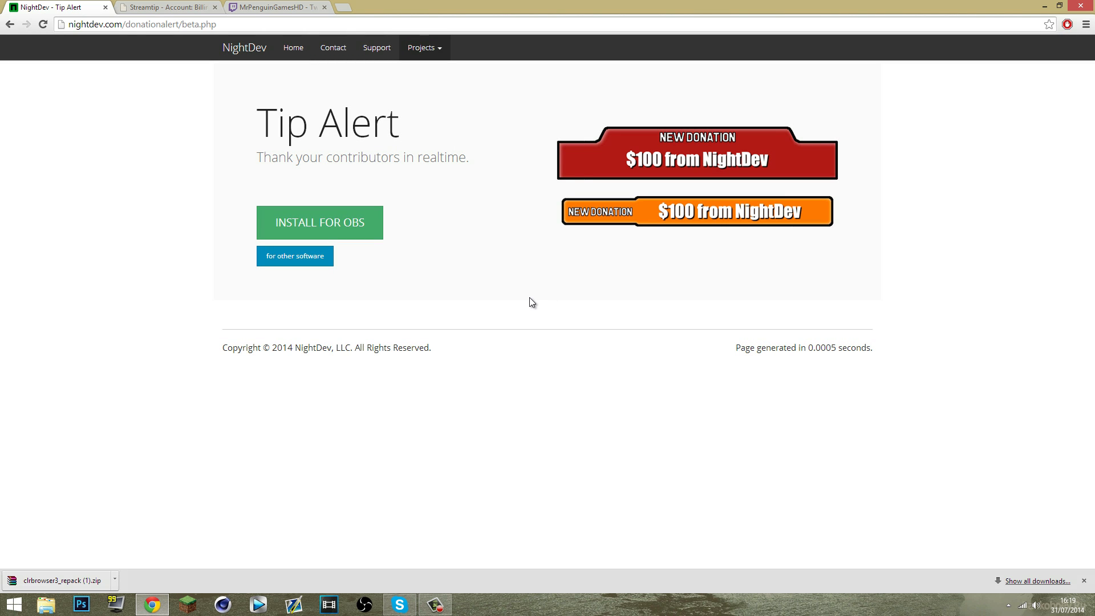
- Save Streamtip payment settings with GBP currency and a 0.5 minimum
left_click(169, 7)
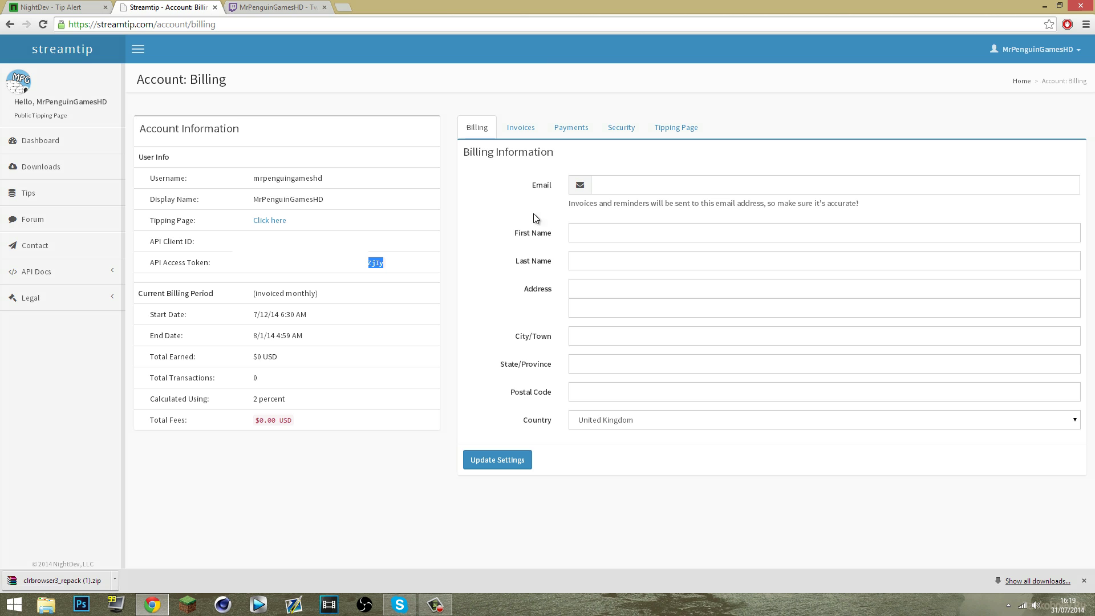
left_click(571, 130)
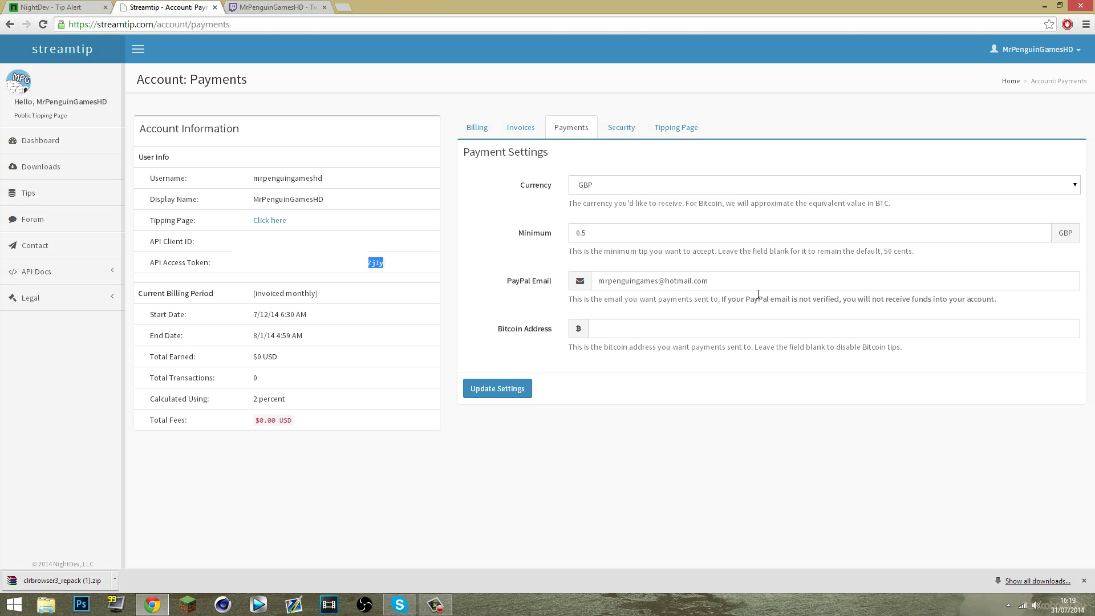
left_click(509, 391)
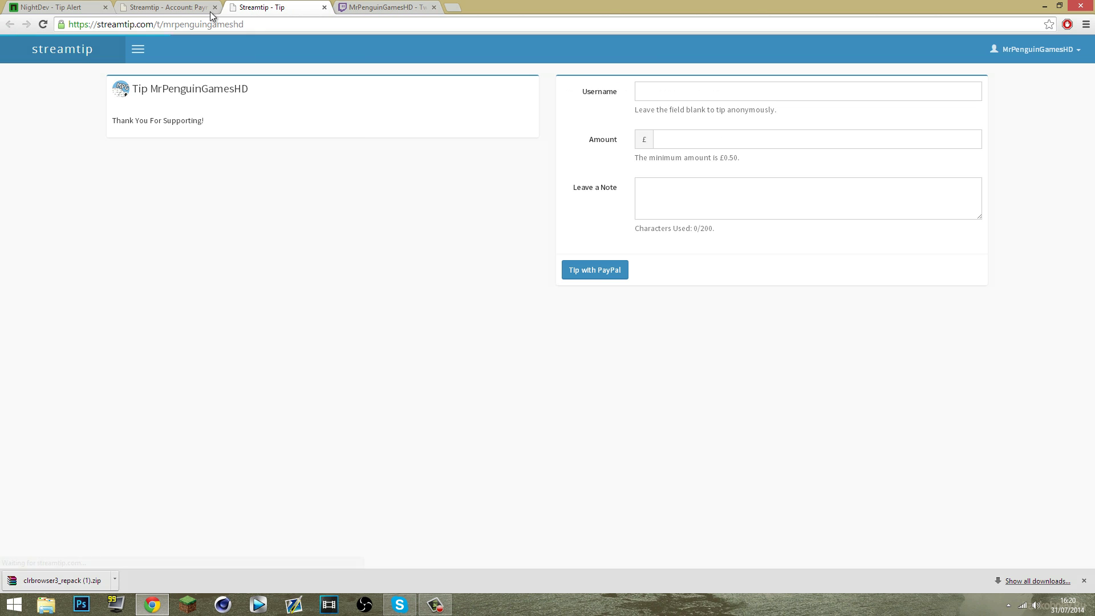
- Link the Twitch Donating panel's PayPal image to the copied Streamtip tipping page URL and save
left_click(210, 24)
right_click(208, 25)
left_click(244, 67)
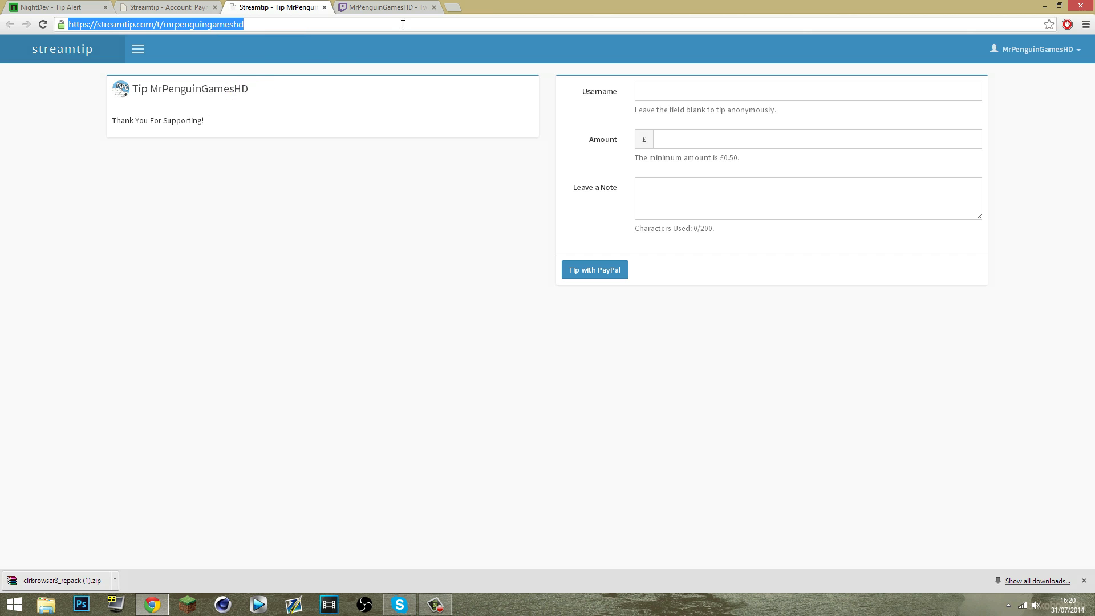
left_click(381, 7)
scroll(484, 390, "down", 9)
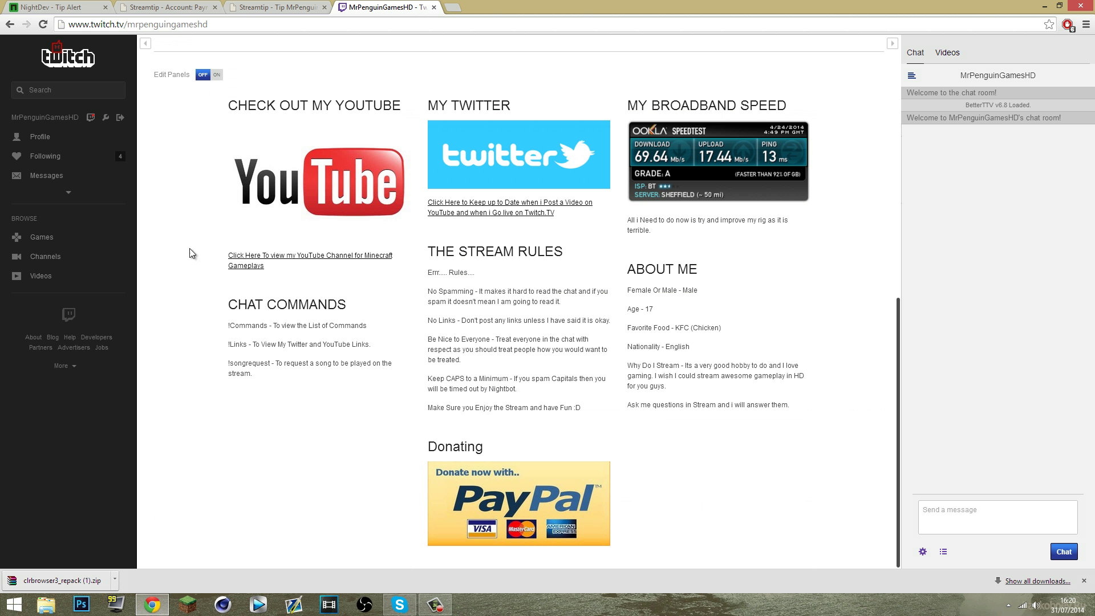
left_click(219, 76)
scroll(337, 311, "down", 8)
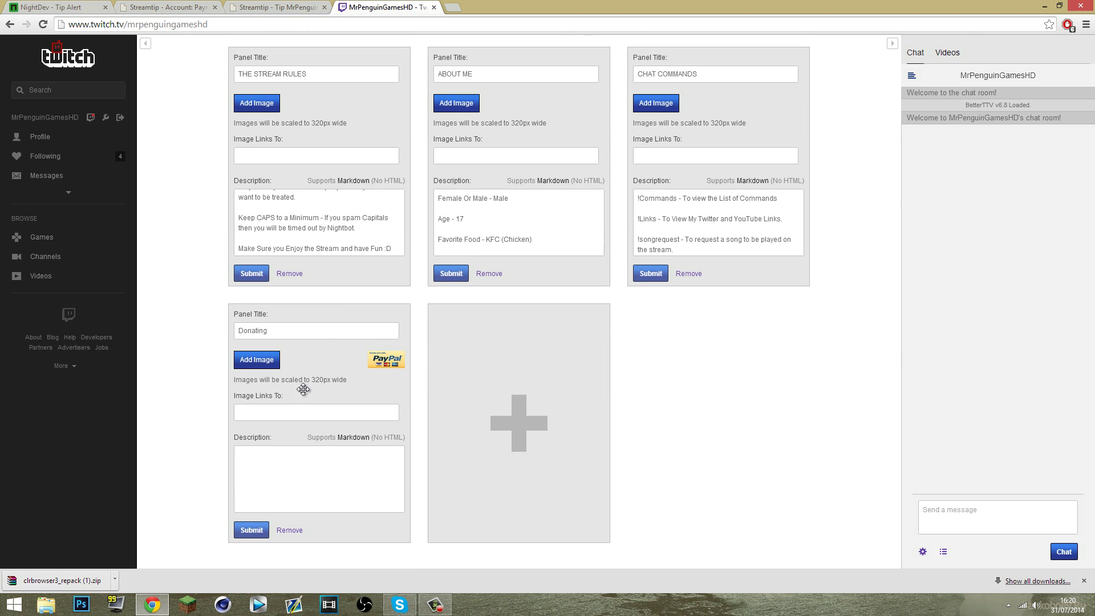
left_click(273, 413)
key("ctrl+v")
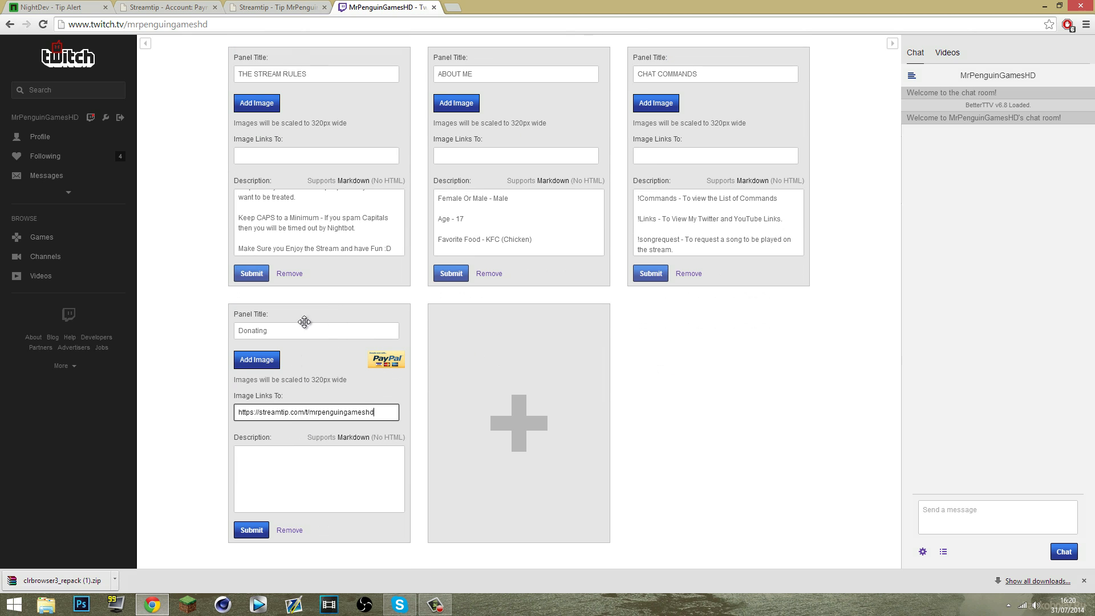
left_click(252, 530)
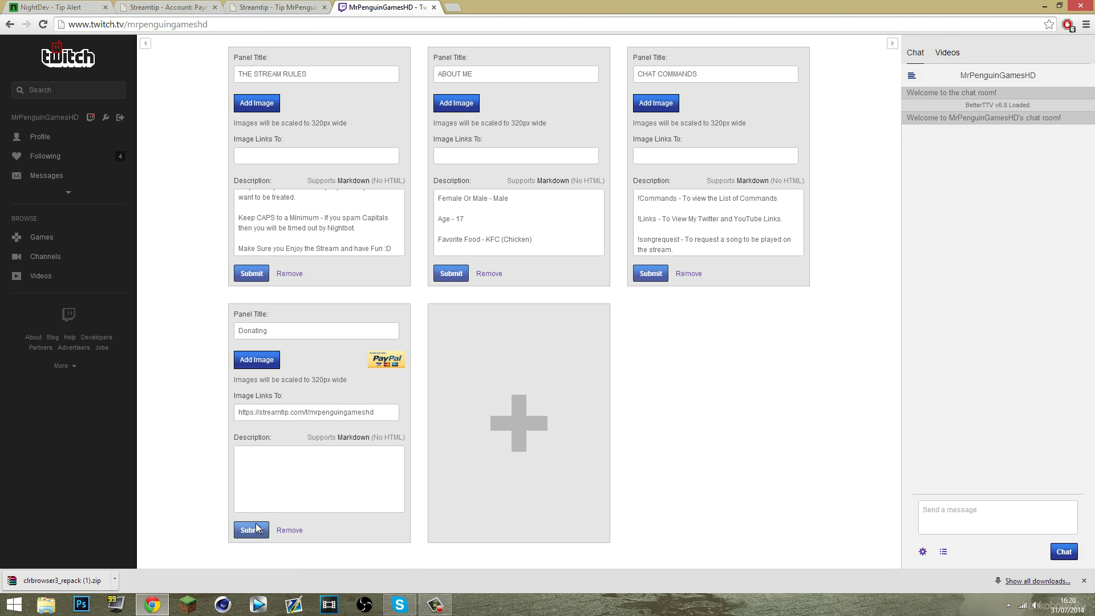
- Turn Edit Panels off to view the finished channel panels
scroll(223, 194, "up", 7)
left_click(202, 163)
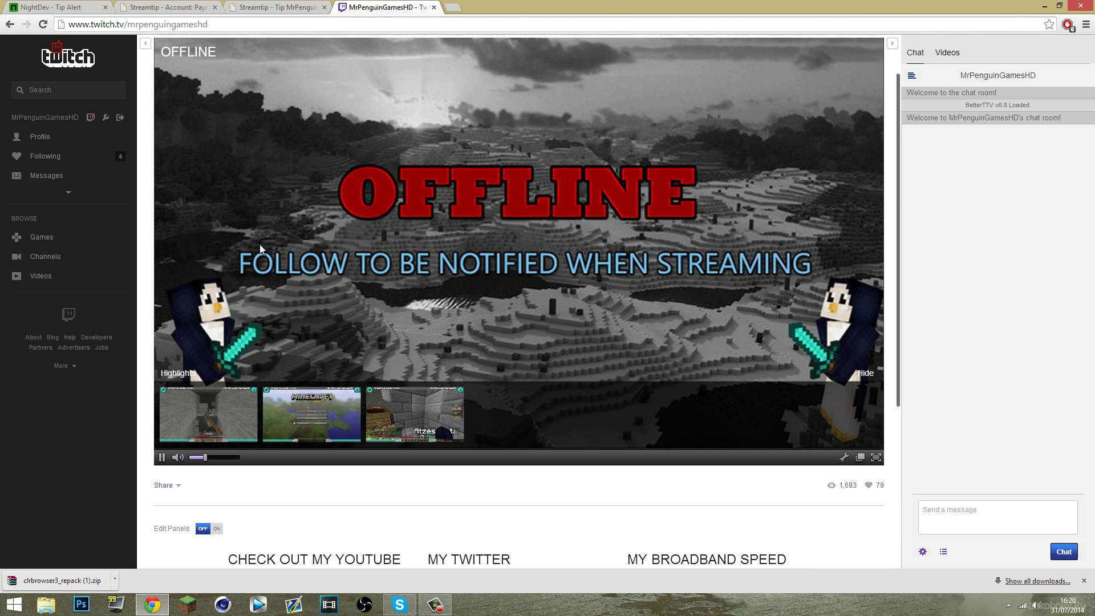
scroll(259, 244, "down", 7)
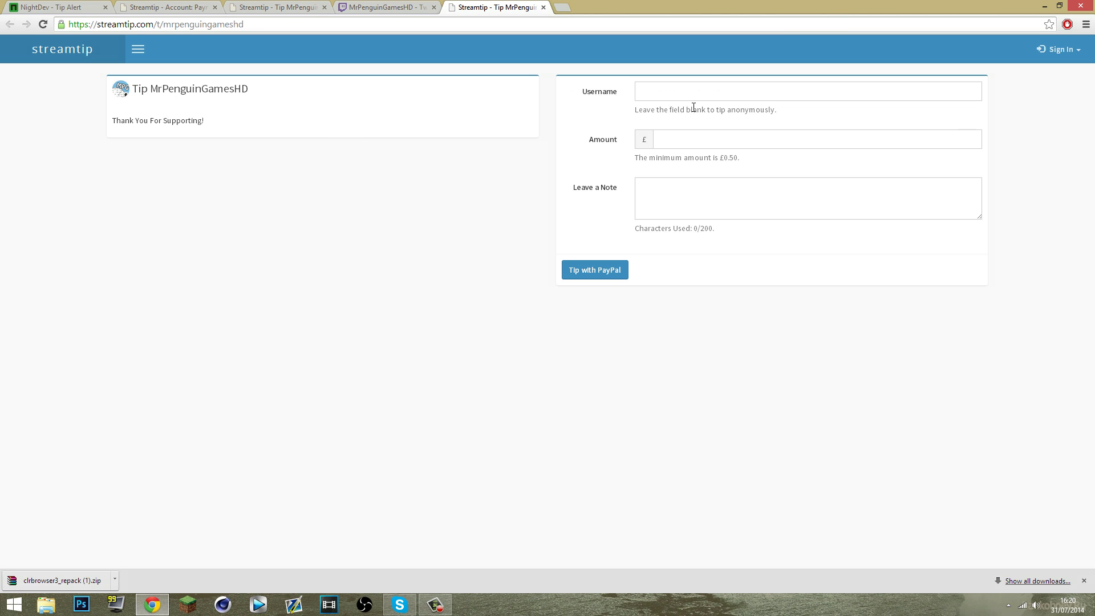
- Submit a £1.00 test tip with a username and note 'Hello' through PayPal
left_click(689, 91)
type("gighidjdiu")
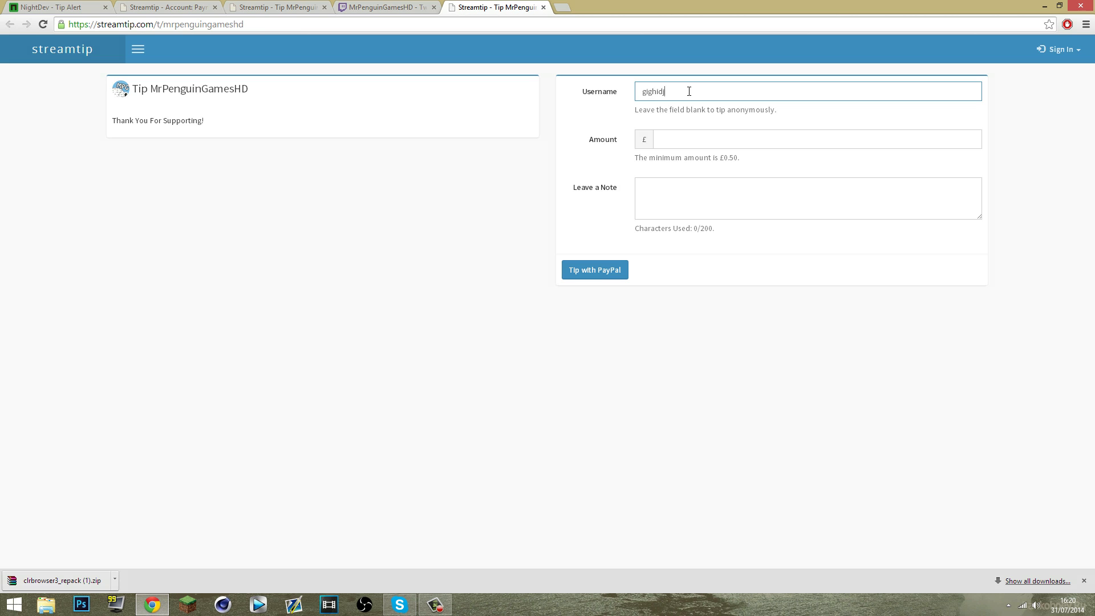
left_click(720, 139)
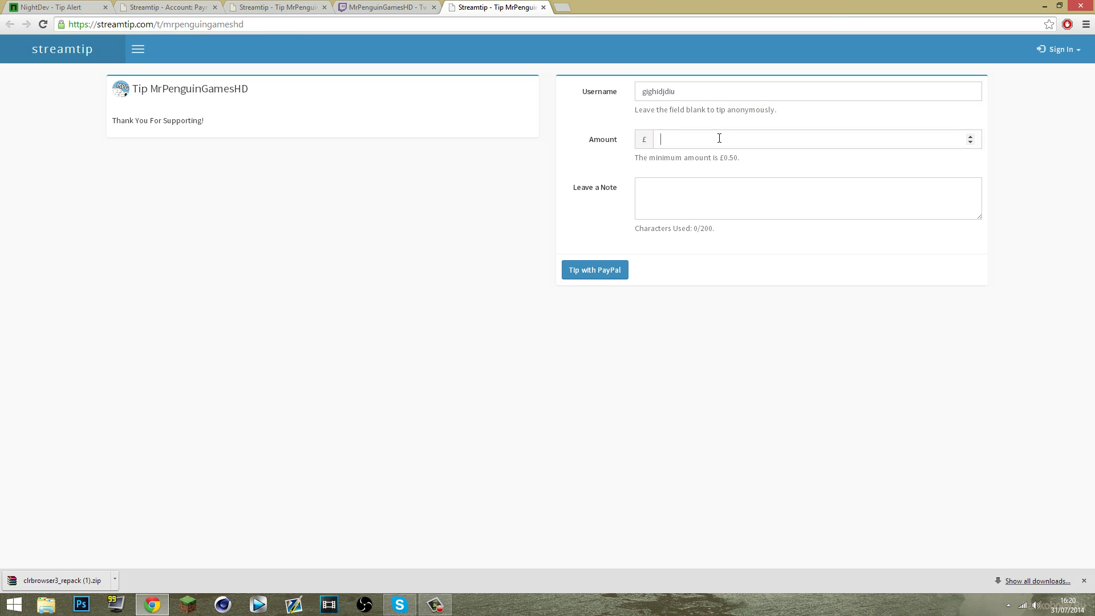
type("1.0")
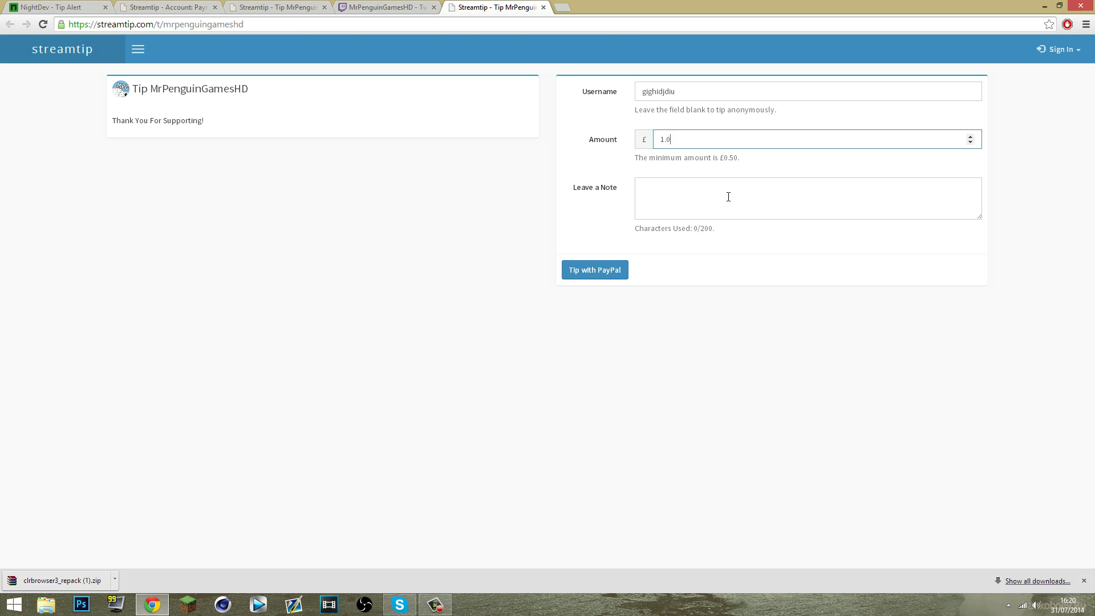
type("0")
left_click(720, 197)
type("H")
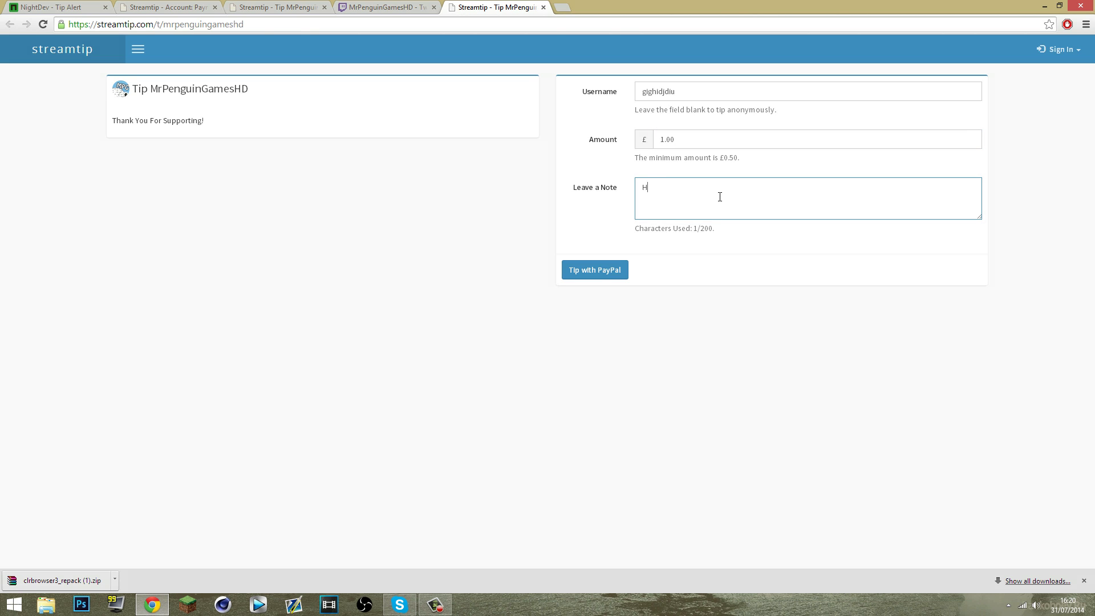
type("ello")
left_click(604, 268)
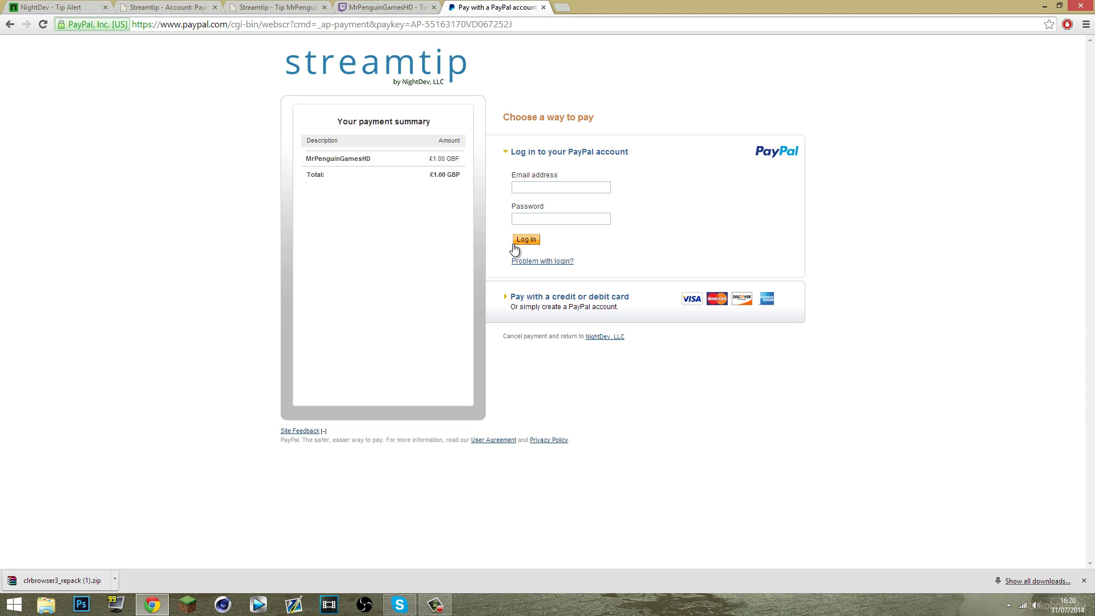
left_click(273, 7)
- Go to the Streamtip Dashboard's Tips list and start adding a tip manually
left_click(191, 9)
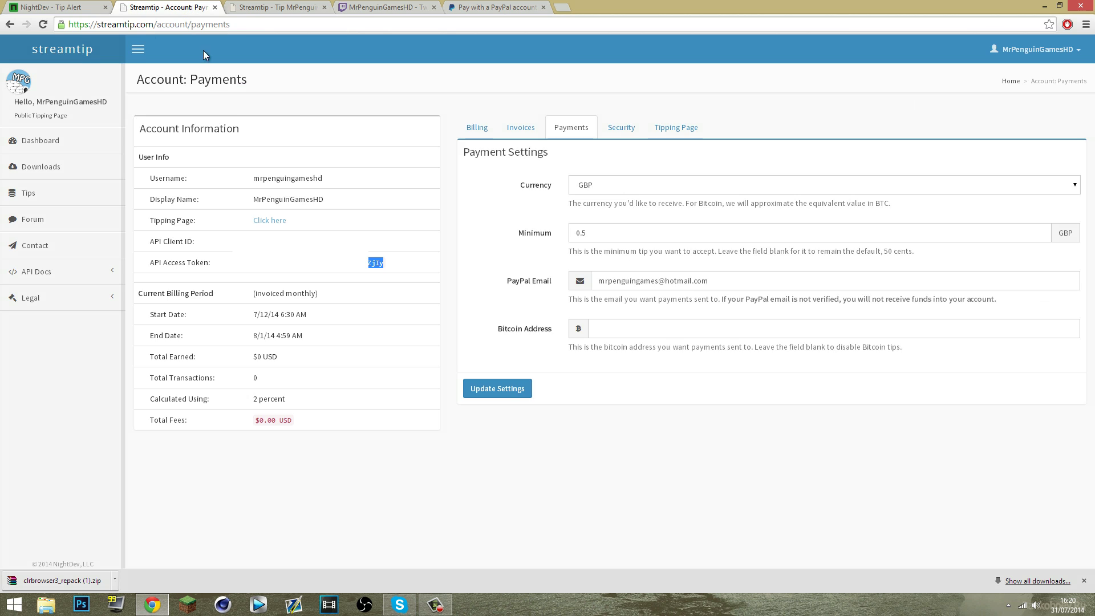
left_click(48, 142)
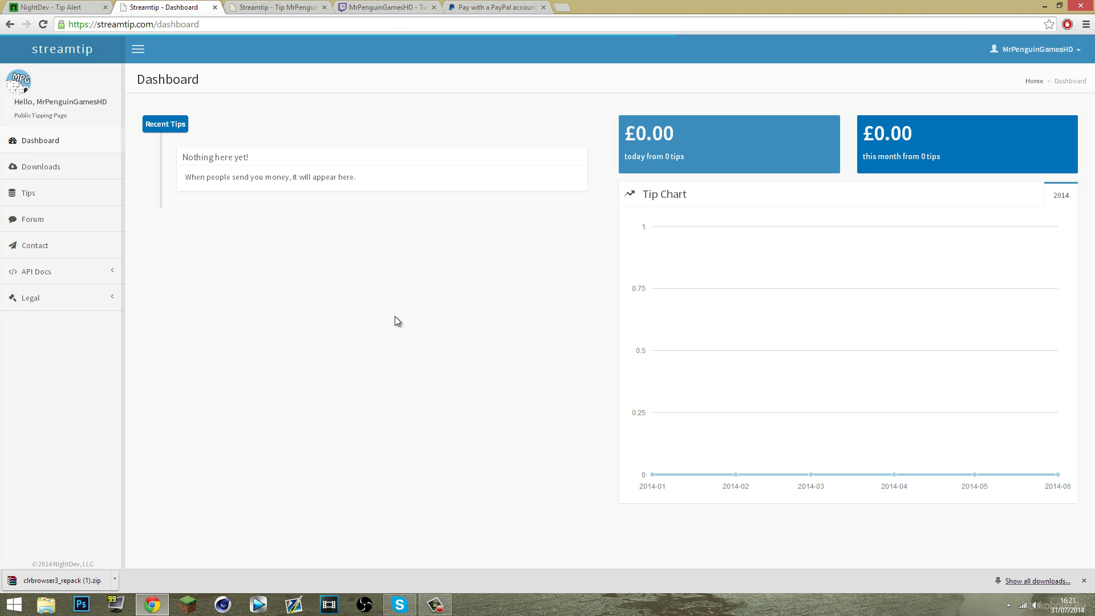
left_click(22, 193)
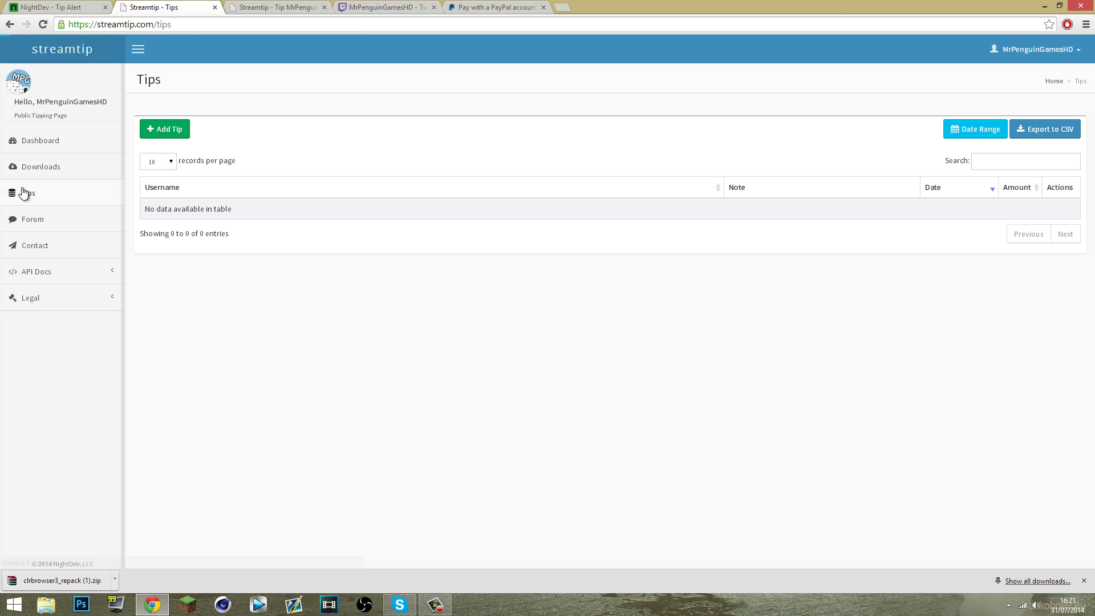
left_click(162, 134)
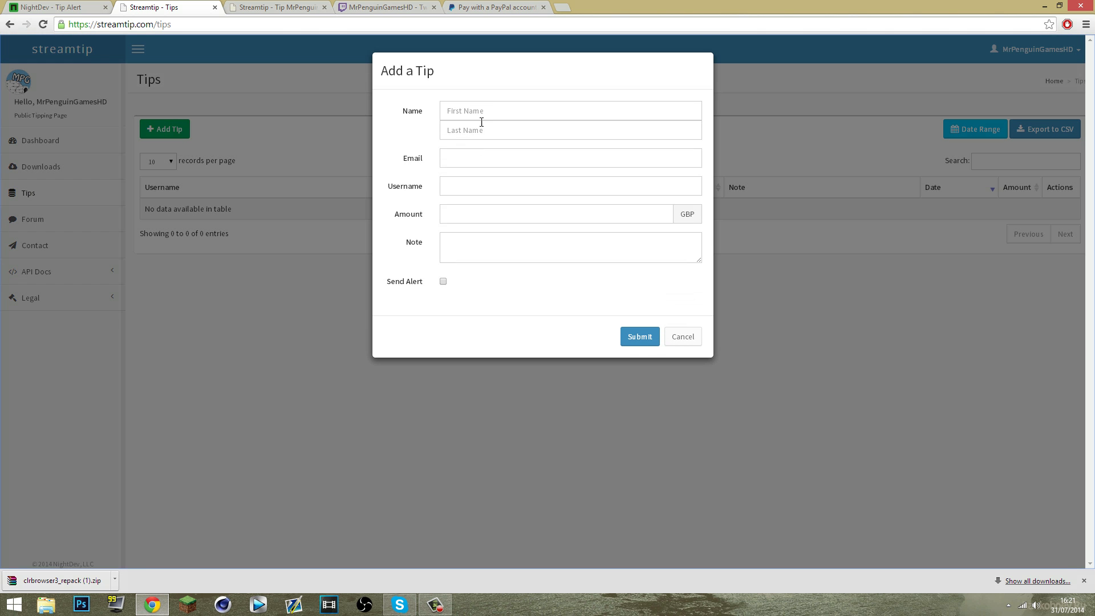
- Fill the Add a Tip form with the channel username, 1.50, note 'hello', and Send Alert ticked
left_click(490, 112)
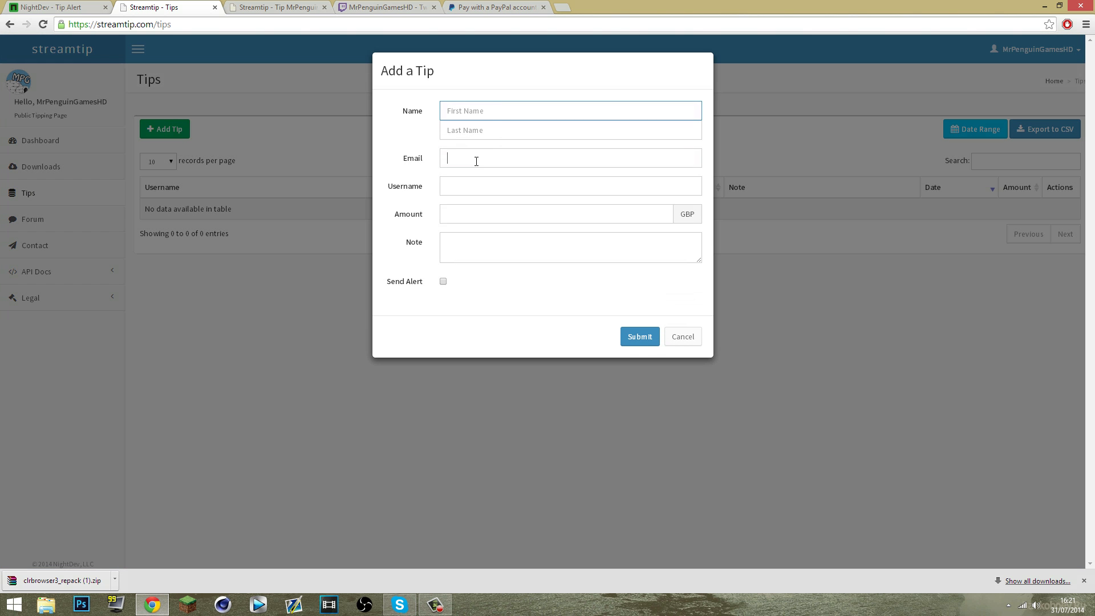
left_click(470, 187)
type("mrpeng")
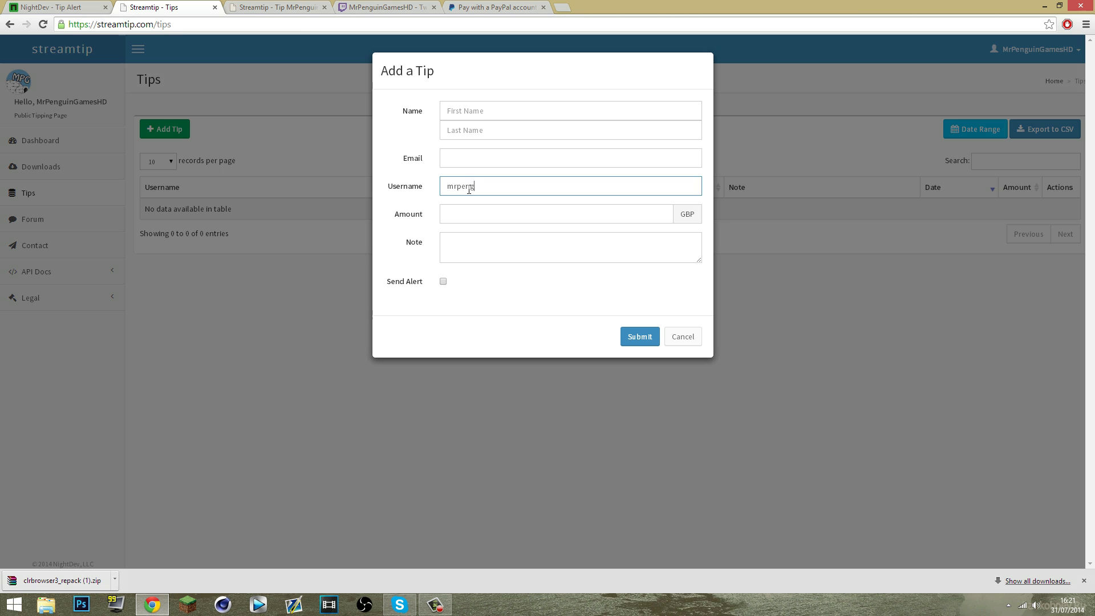
type("uingameshd")
left_click(521, 220)
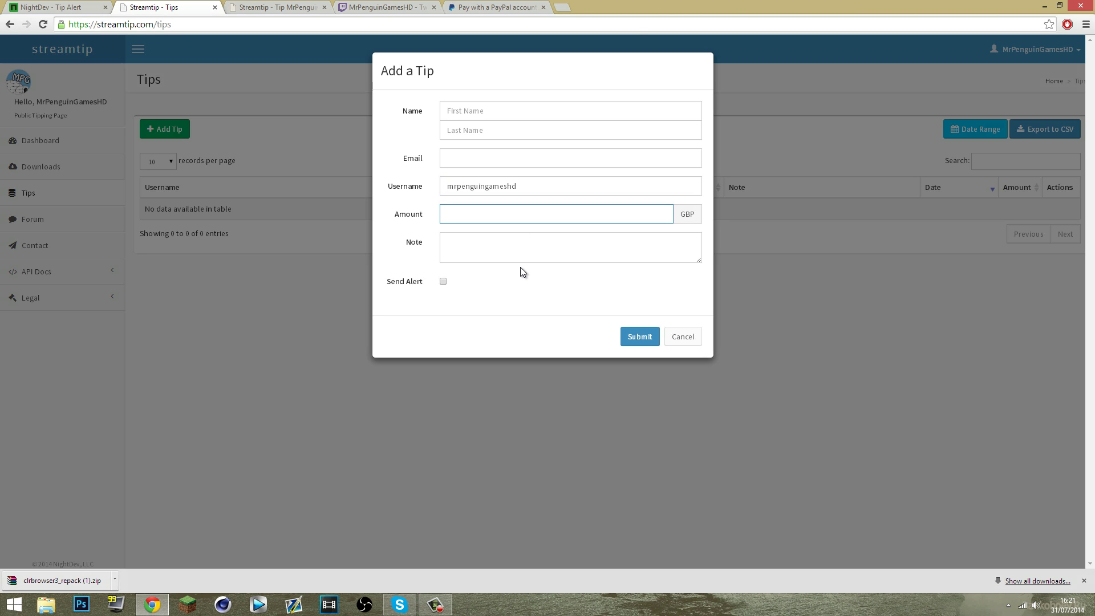
type("1.50")
left_click(481, 239)
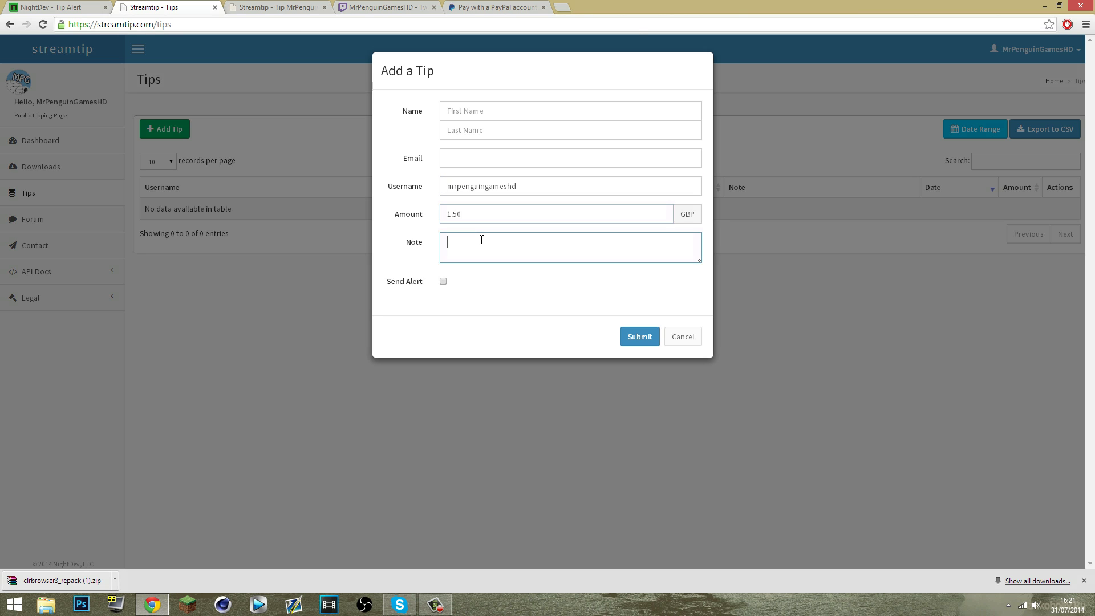
type("hello")
left_click(443, 281)
- Start the OBS stream preview on the Games Not Minecraft scene
left_click(365, 605)
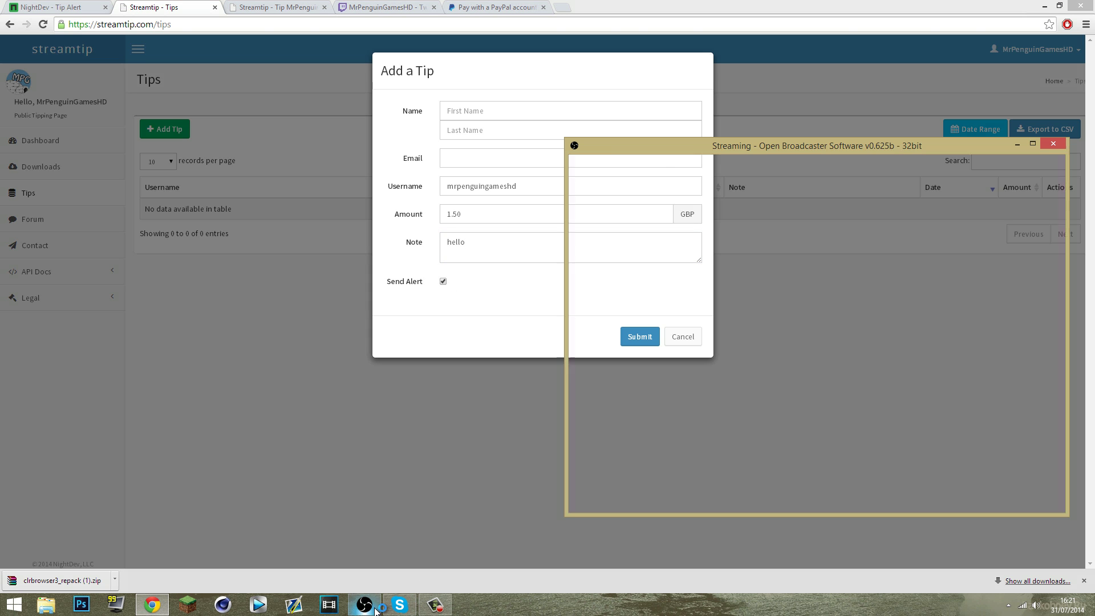
left_click(955, 477)
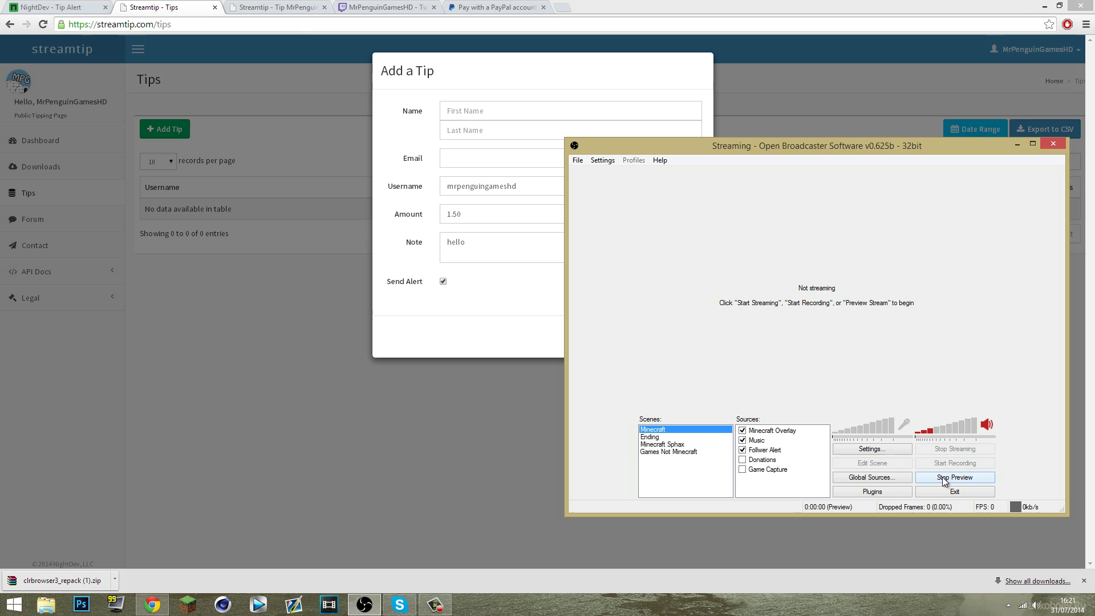
left_click(676, 451)
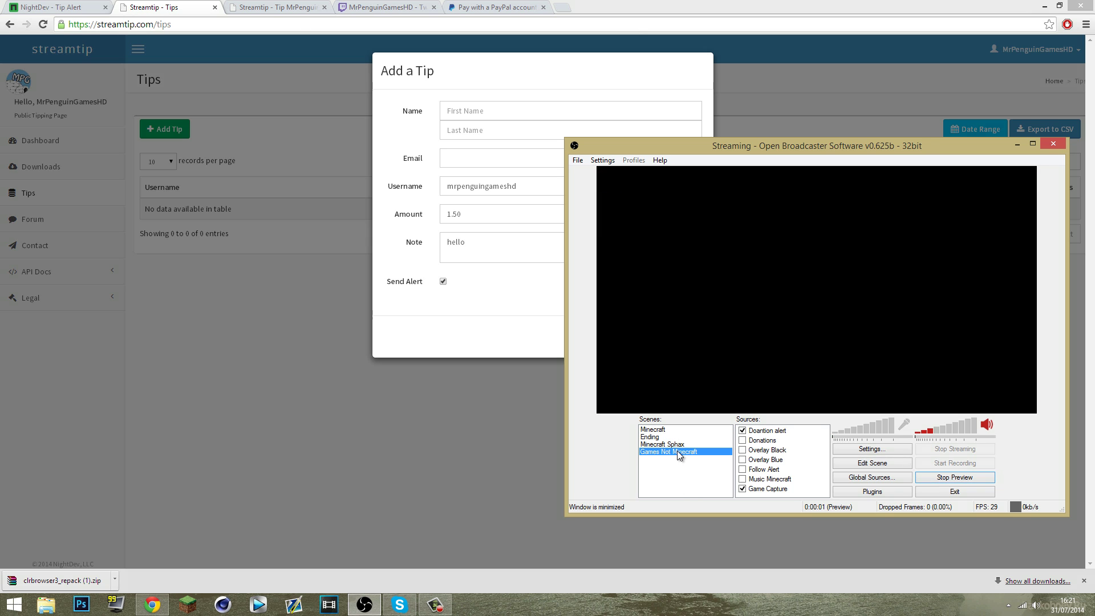
- Submit the £1.50 'hello' test tip and confirm the NEW DONATION alert shows in OBS's preview
left_click(530, 326)
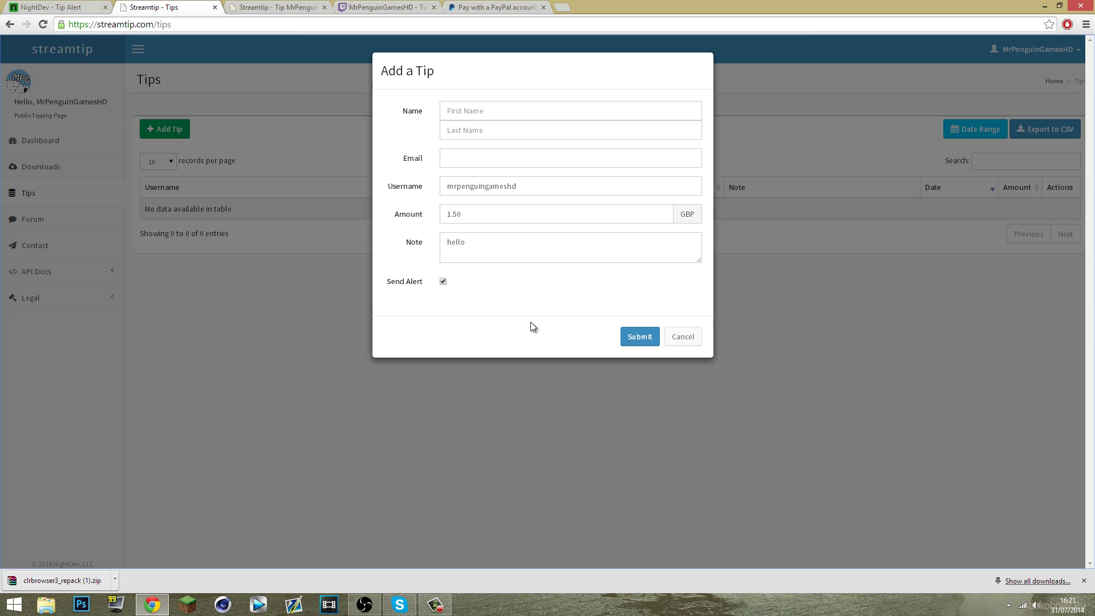
left_click(633, 336)
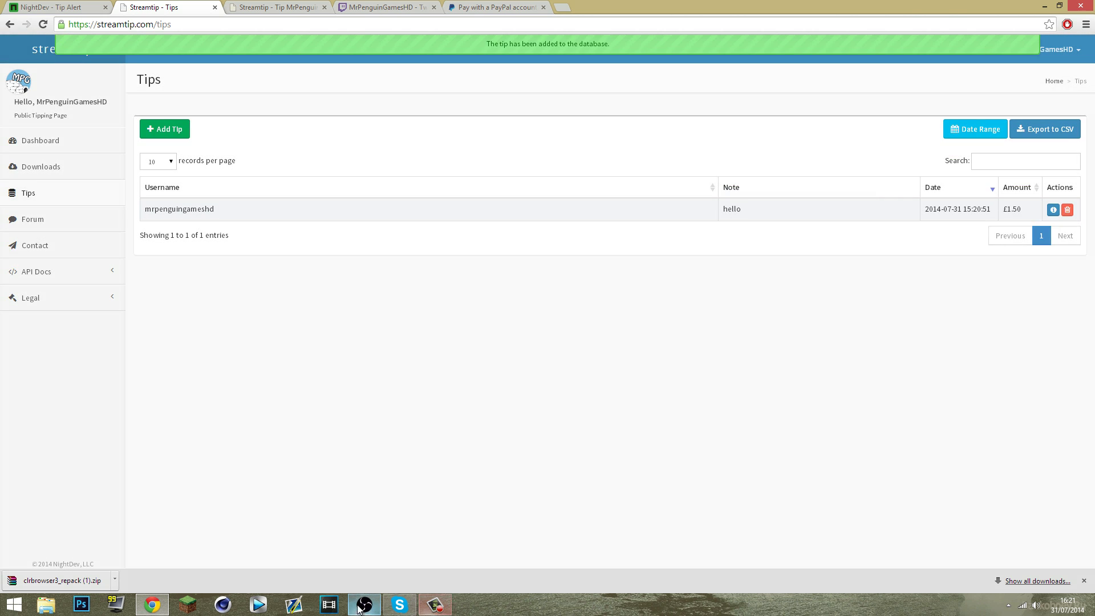
left_click(371, 606)
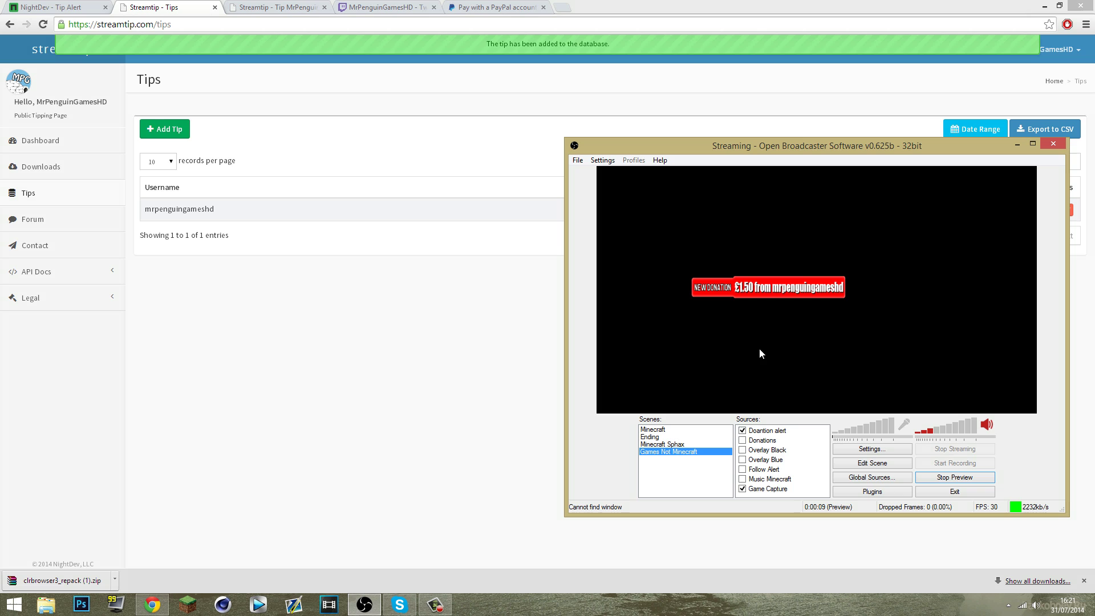
left_click(422, 335)
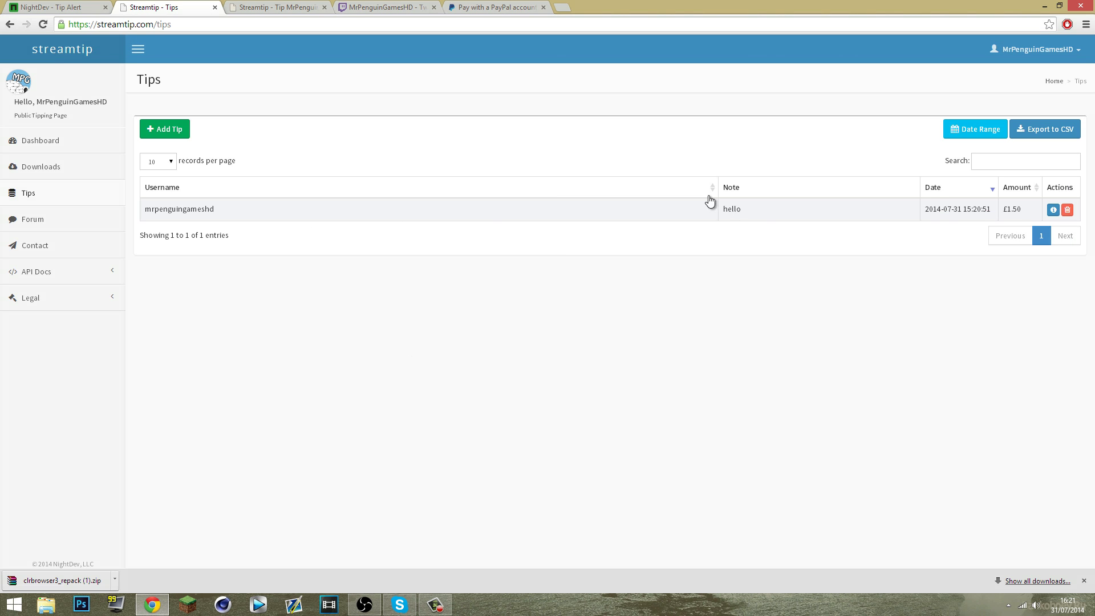
- Open the Streamtip Dashboard showing £1.50 from 1 tip today and the 'hello' tip under Recent Tips
left_click(42, 140)
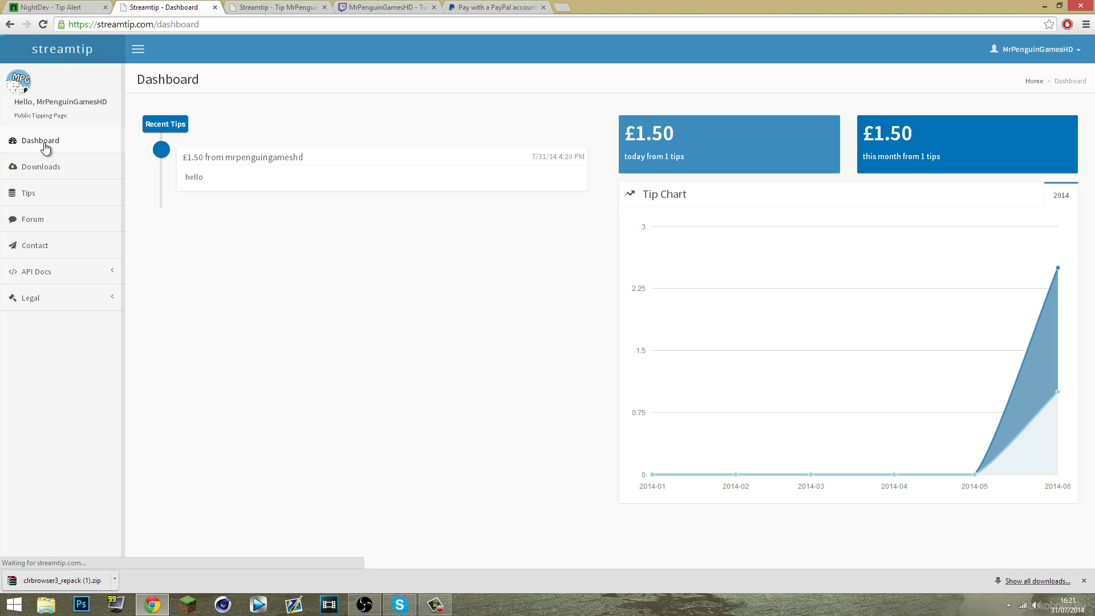